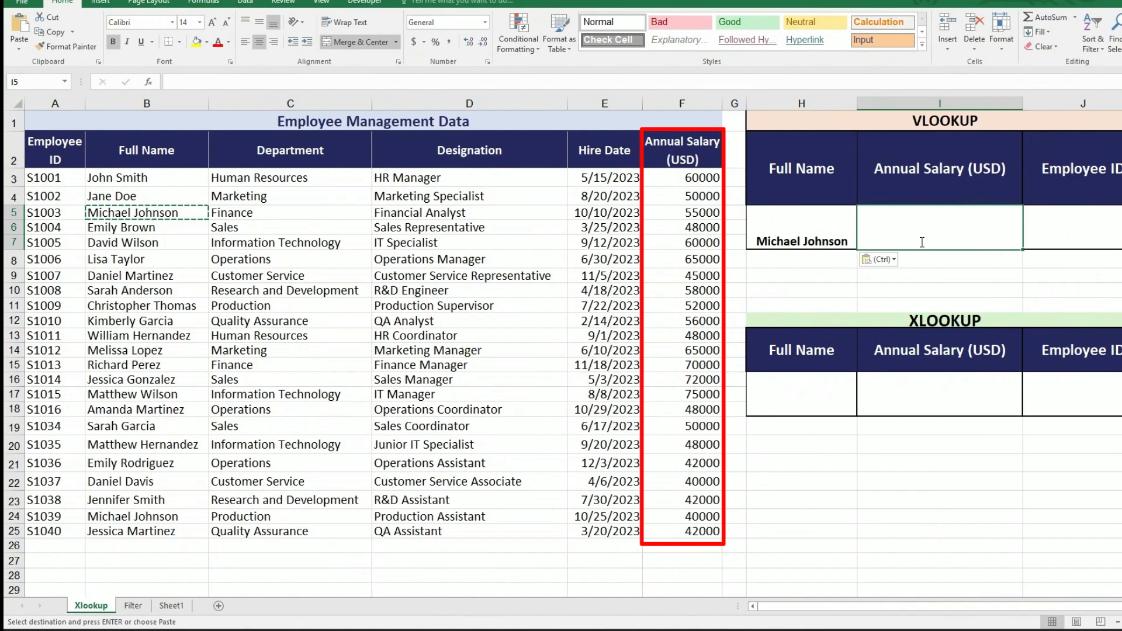
# Enter =VLOOKUP(H5,$B$3:$F$25,5,0) in the Annual Salary cell of the VLOOKUP table.
pyautogui.write('=vloo')
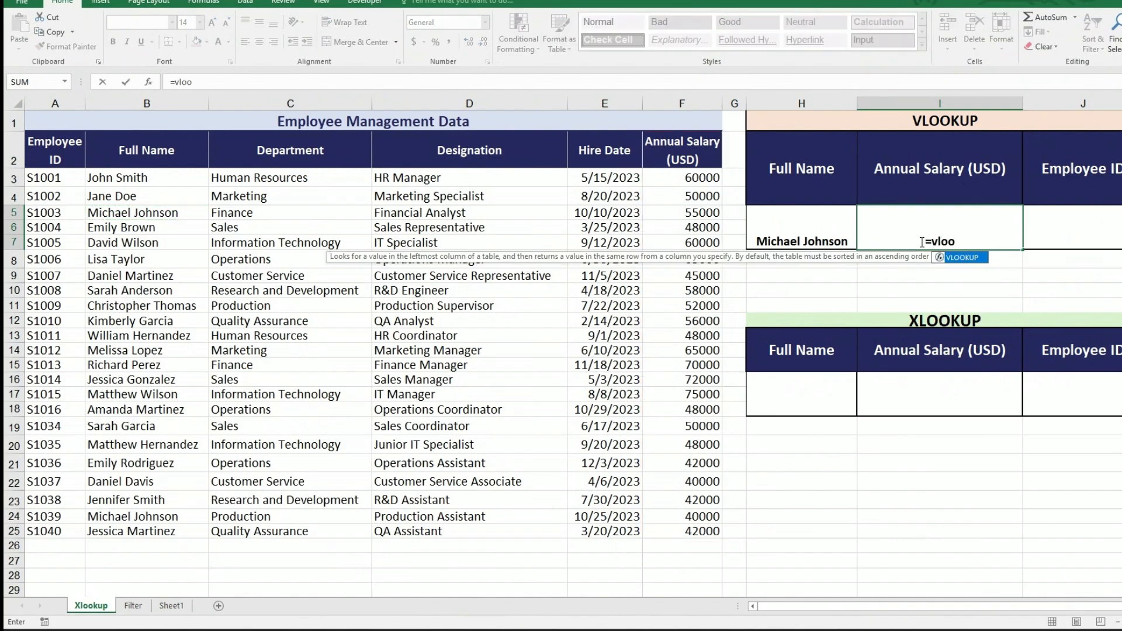
pyautogui.press('Tab')
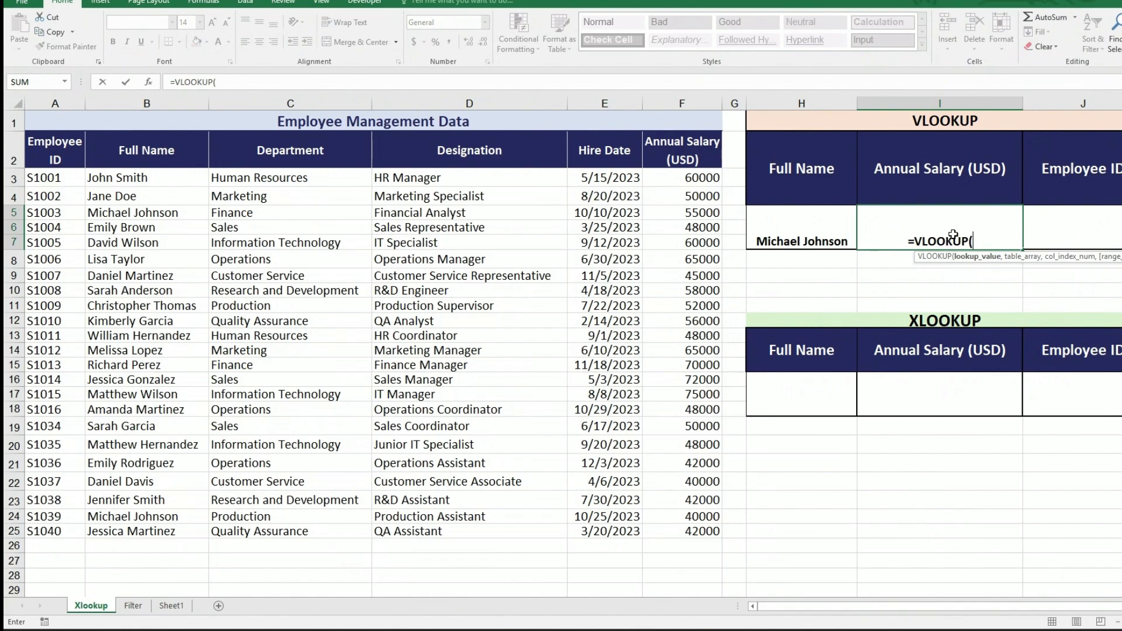
pyautogui.click(791, 237)
pyautogui.write(',')
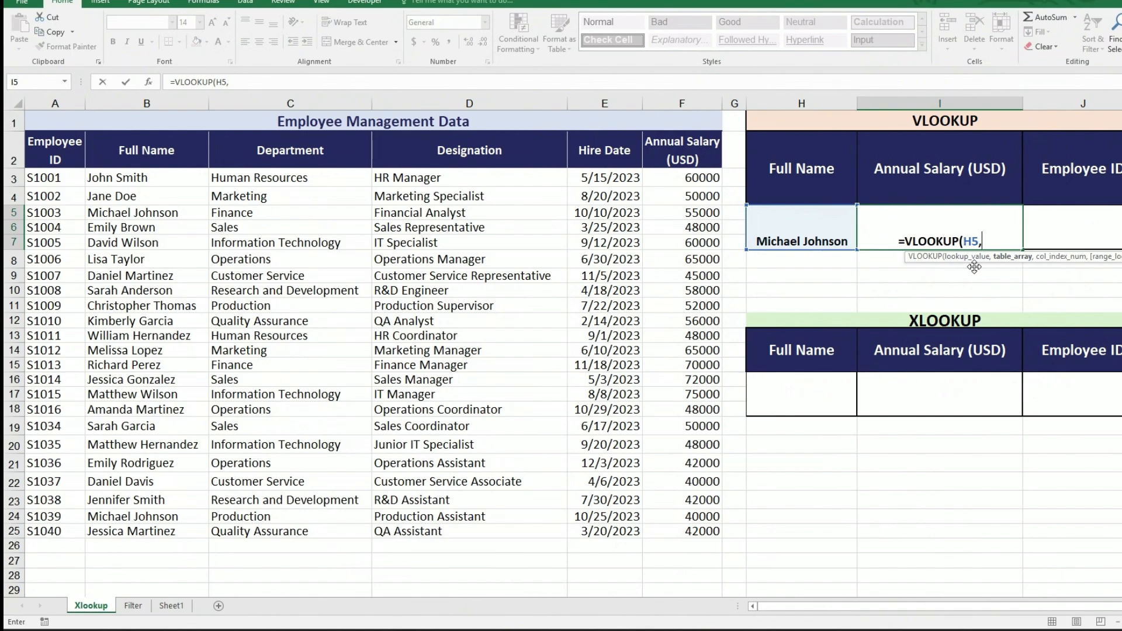
pyautogui.moveTo(117, 178); pyautogui.dragTo(716, 533)
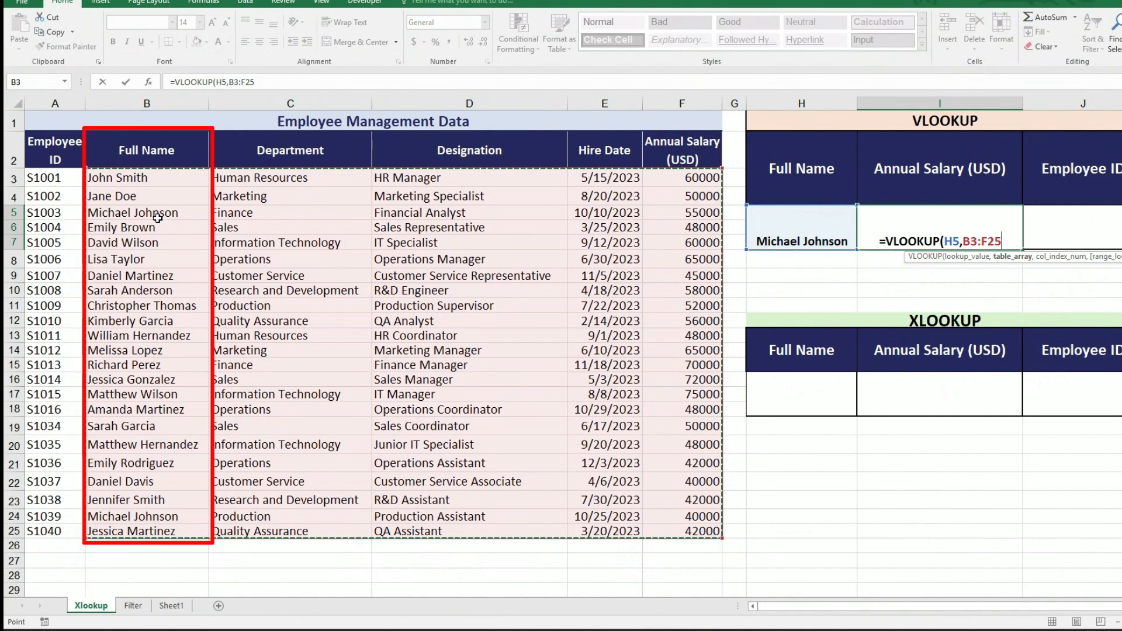
pyautogui.press('F4')
pyautogui.write(',')
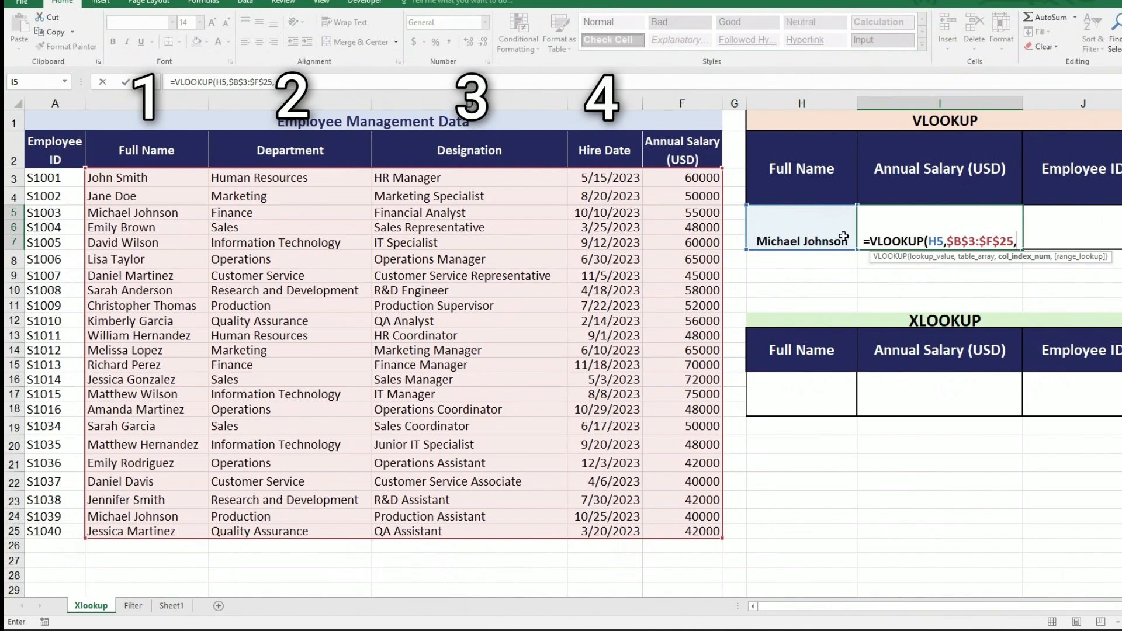
pyautogui.write('5')
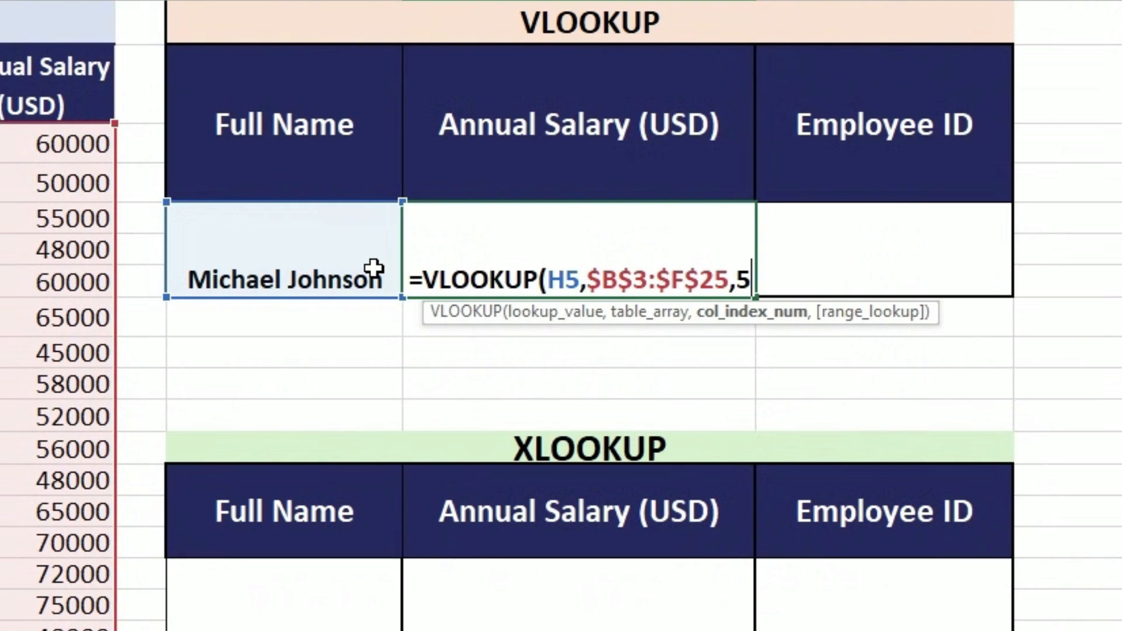
pyautogui.write(',')
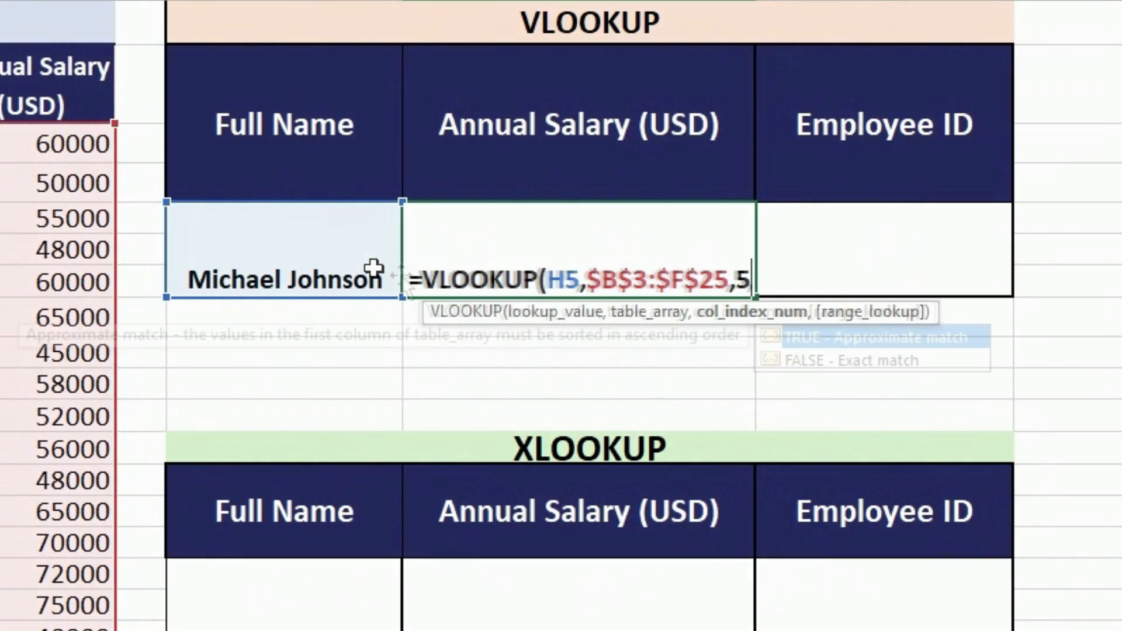
pyautogui.write('0')
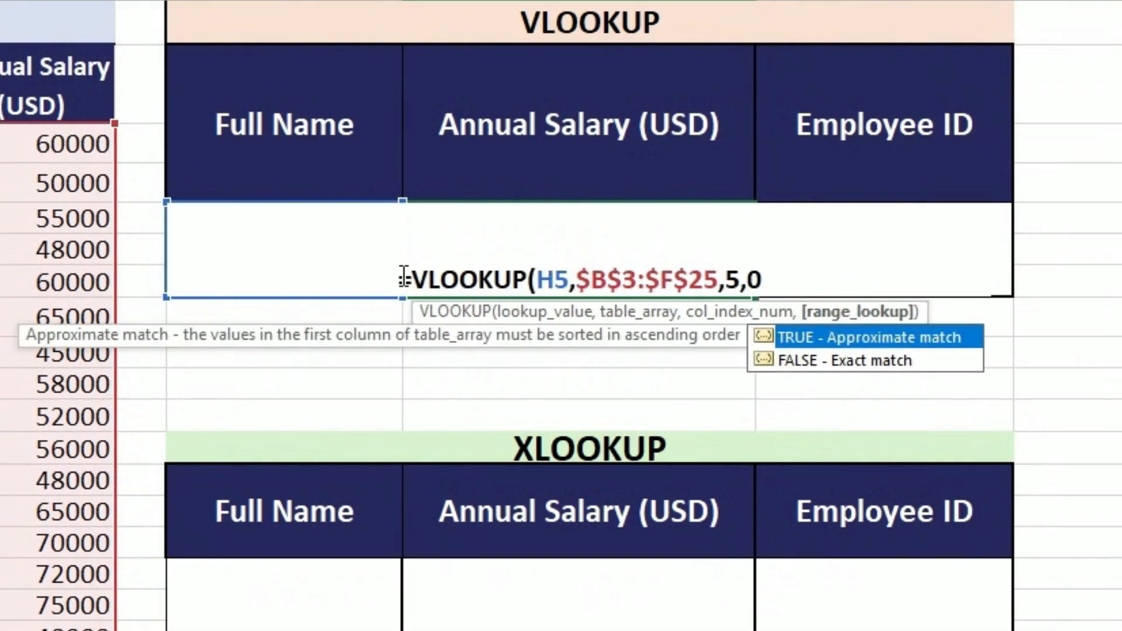
pyautogui.write(')')
pyautogui.press('Return')
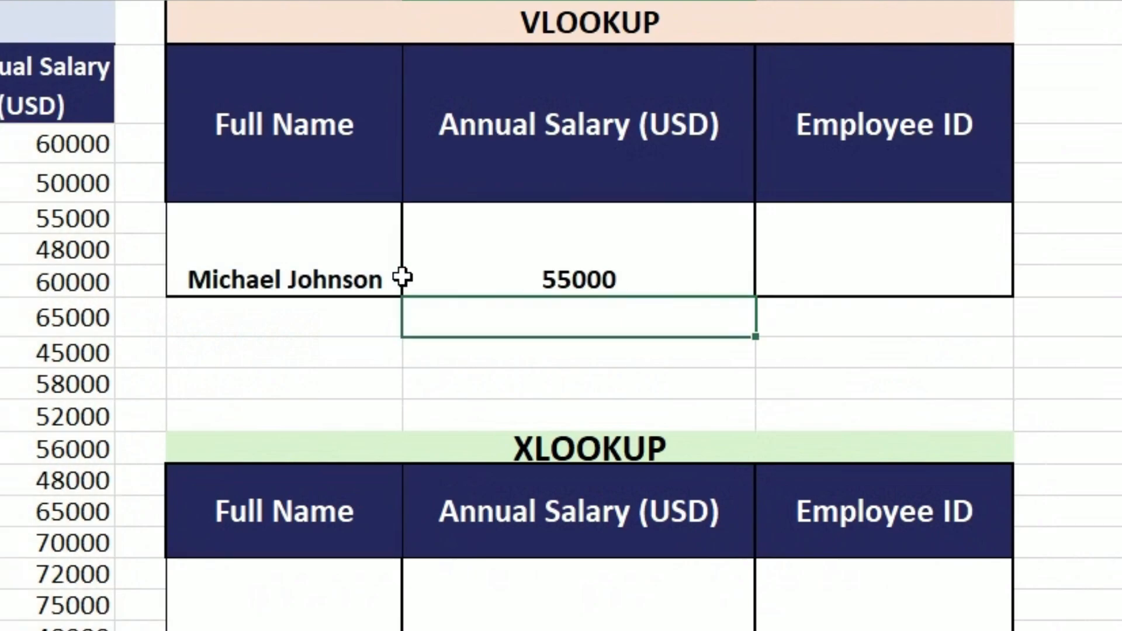
pyautogui.click(526, 279)
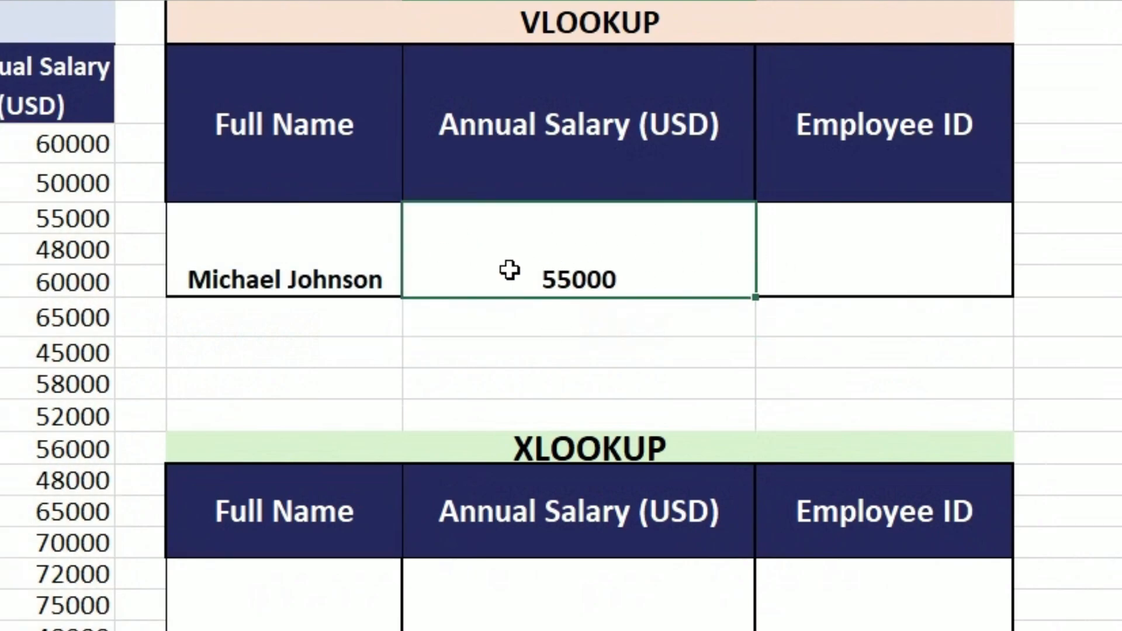
# Start a VLOOKUP formula in the VLOOKUP table's Employee ID cell with H5 as the lookup value.
pyautogui.click(842, 257)
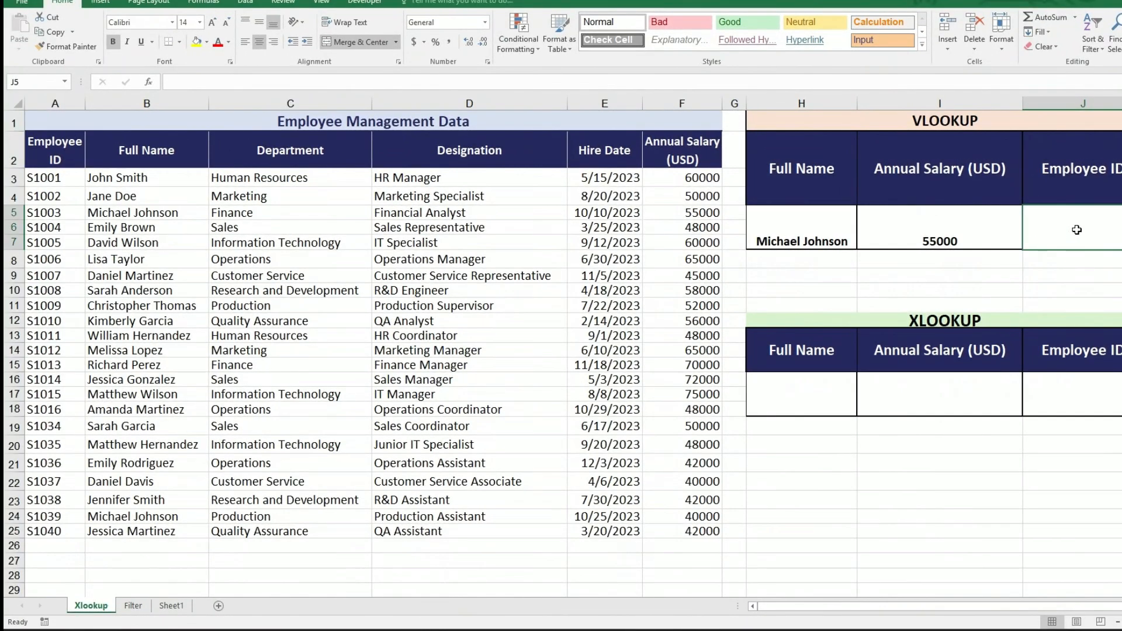
pyautogui.click(151, 182)
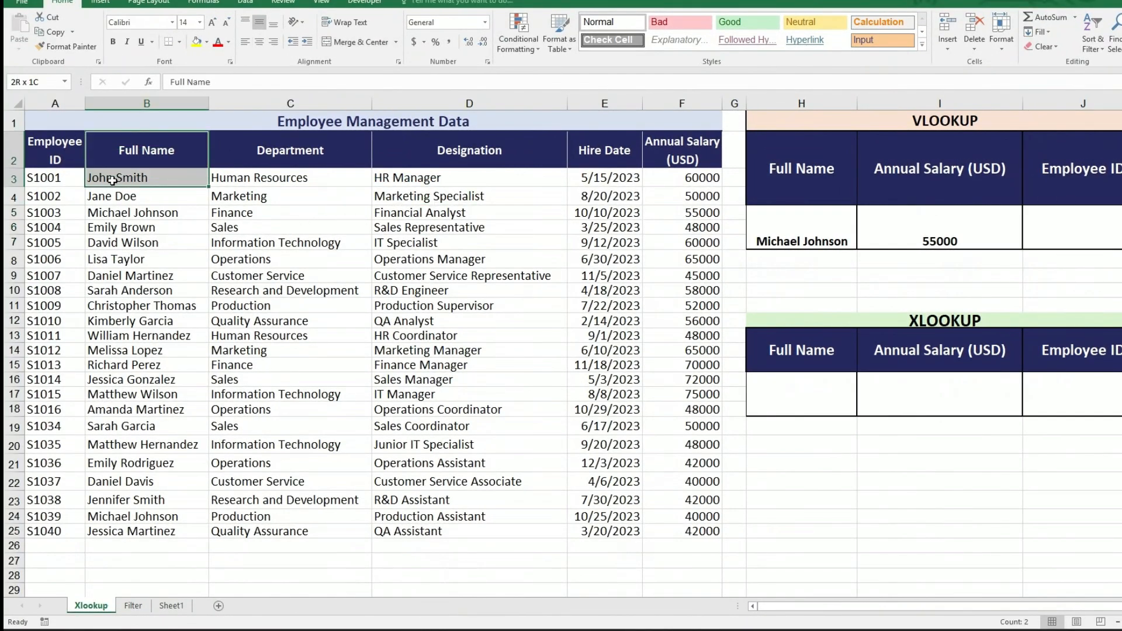
pyautogui.click(58, 177)
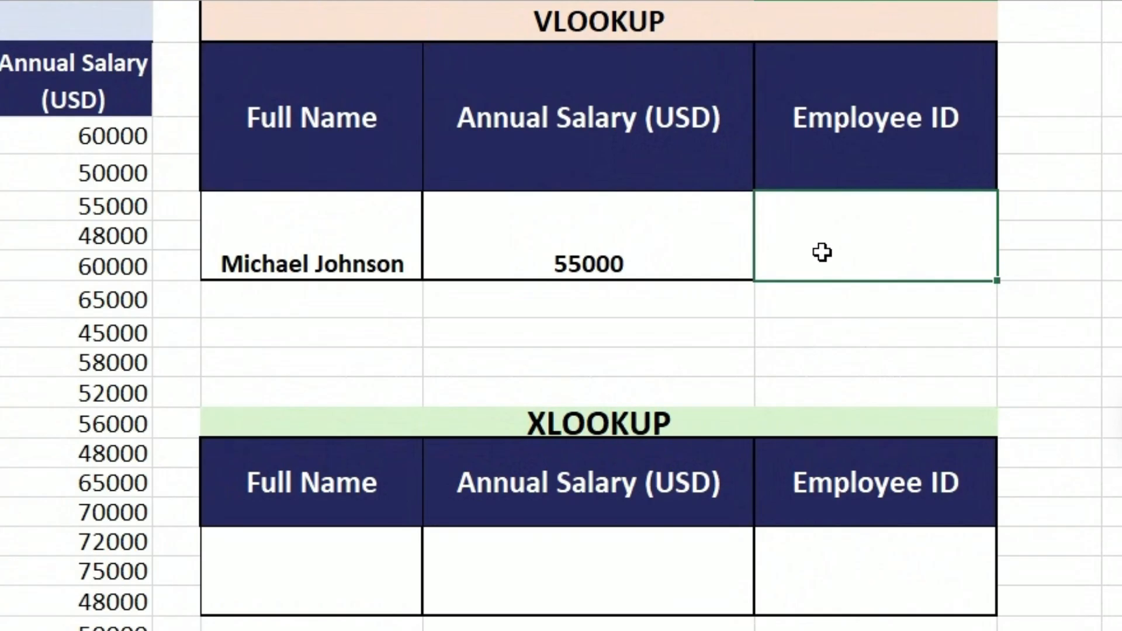
pyautogui.write('=vl')
pyautogui.press('Tab')
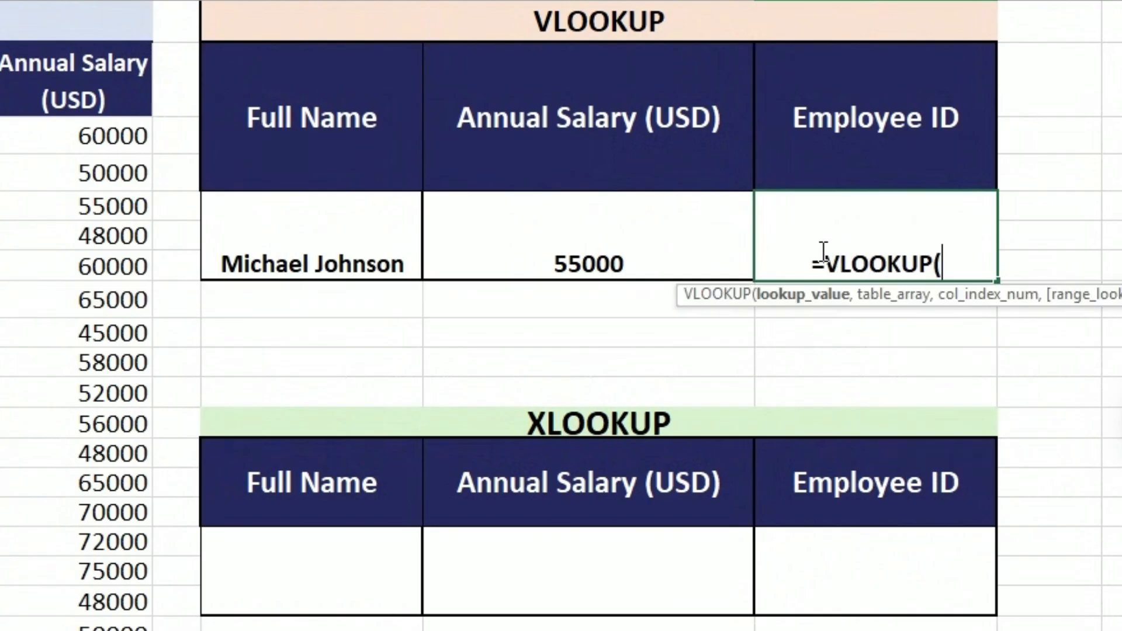
pyautogui.click(356, 248)
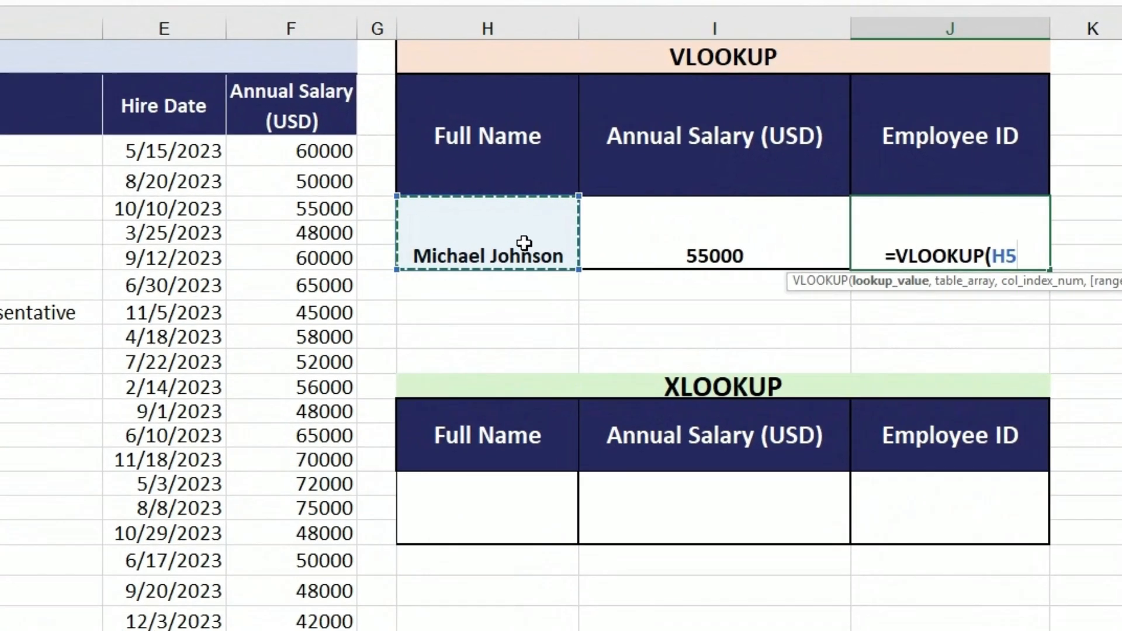
pyautogui.write(',')
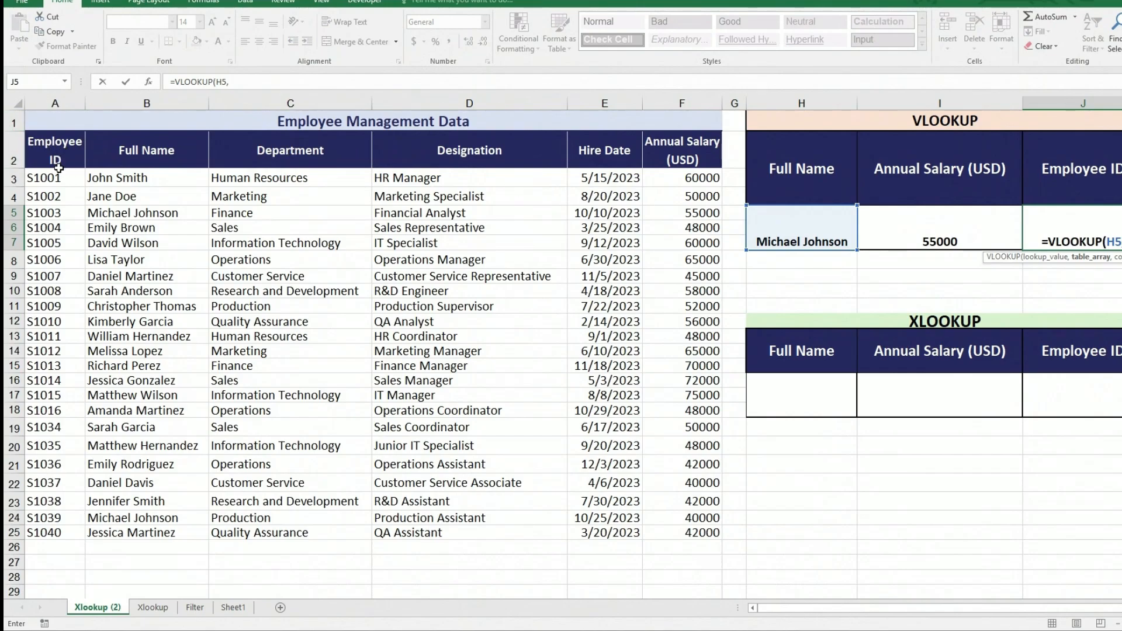
# Complete the Employee ID VLOOKUP with absolute table array $B$3:$F$25, column index -1 and range lookup 0.
pyautogui.moveTo(58, 175); pyautogui.dragTo(125, 532)
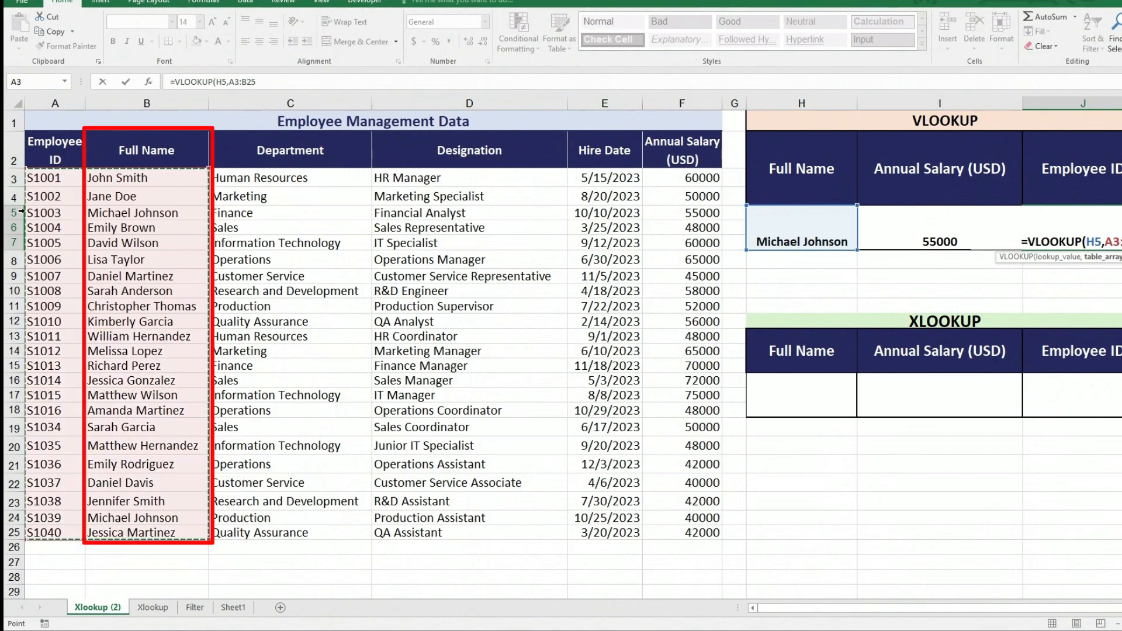
pyautogui.click(159, 178)
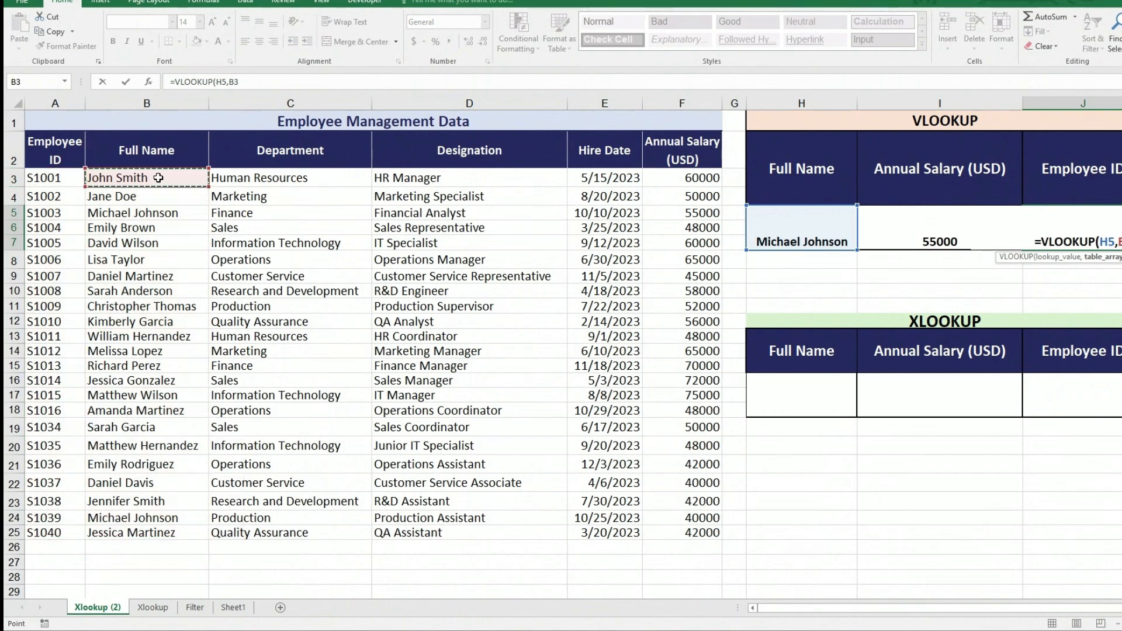
pyautogui.moveTo(158, 178); pyautogui.dragTo(684, 528)
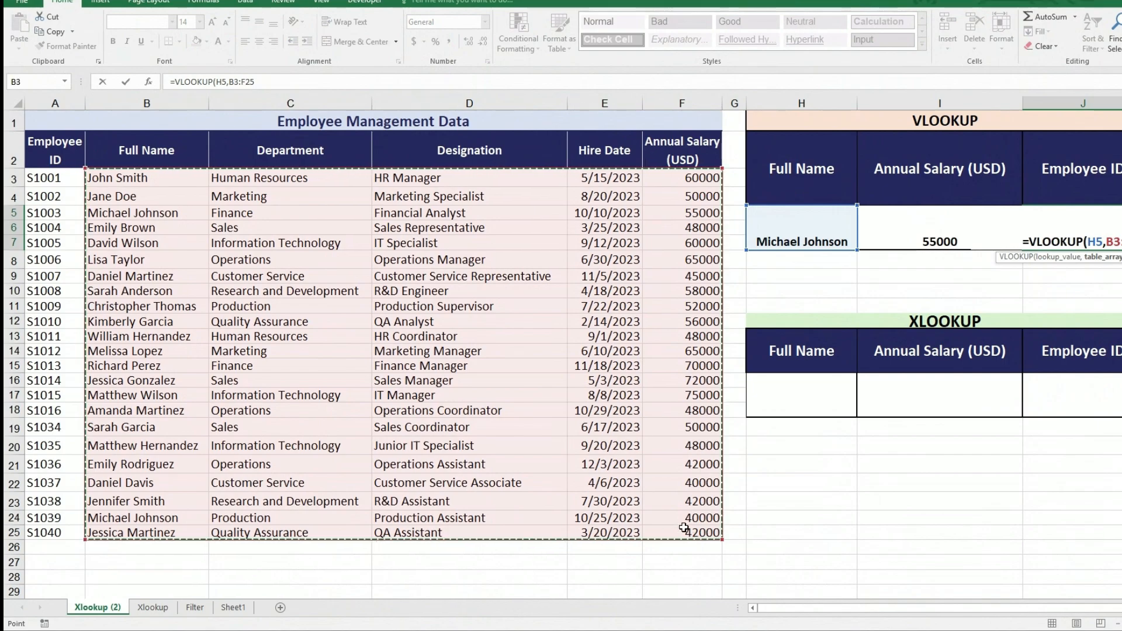
pyautogui.press('F4')
pyautogui.write(',')
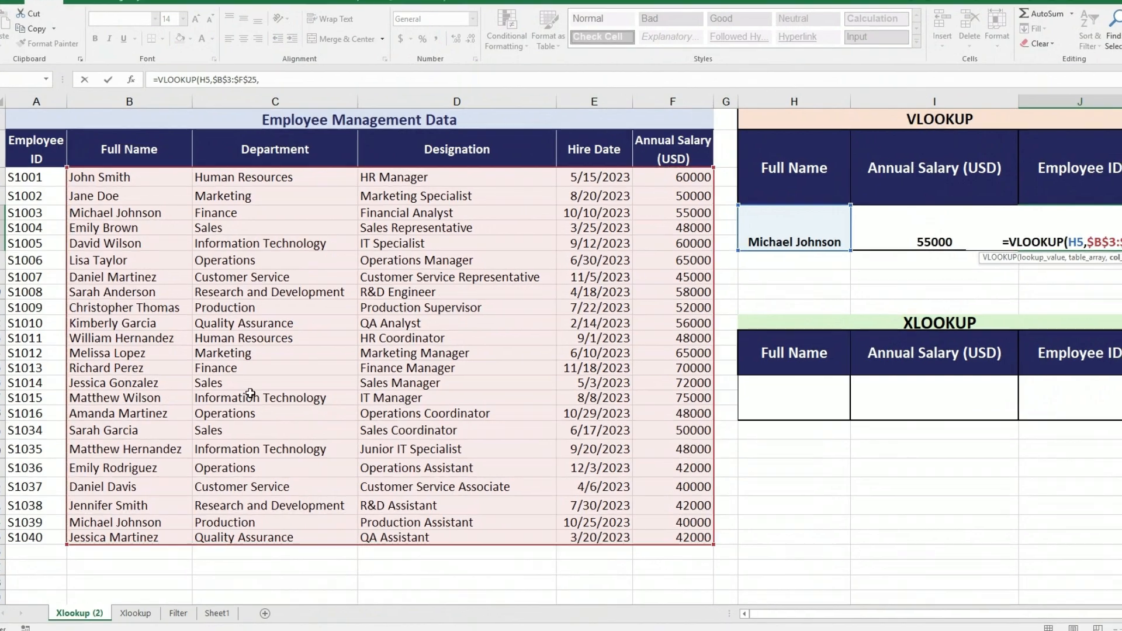
pyautogui.write('-')
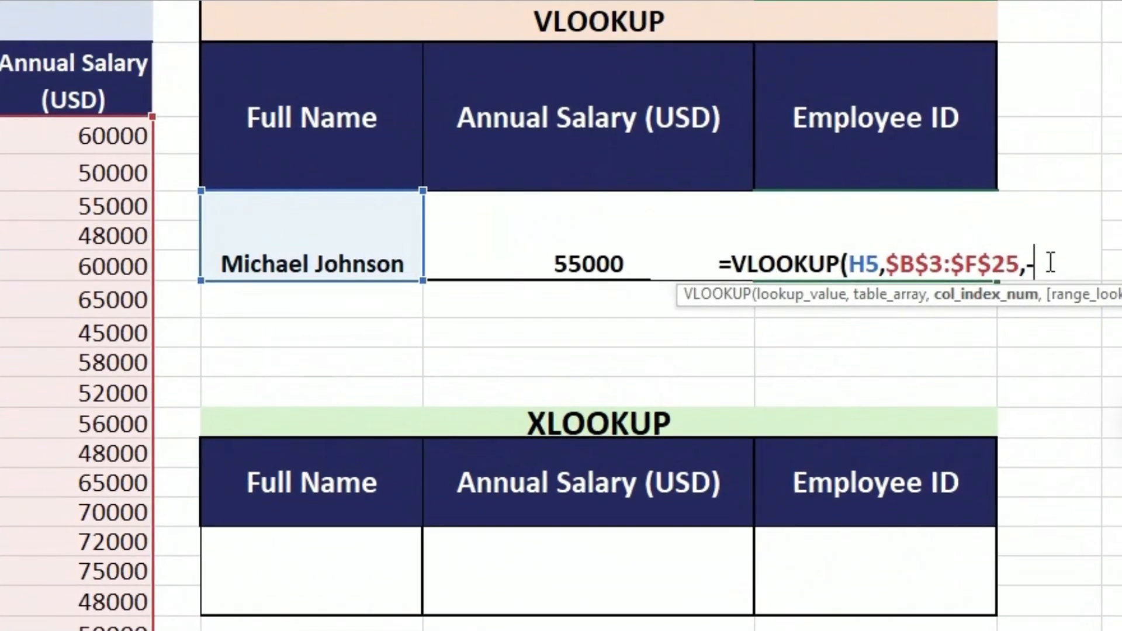
pyautogui.write('1,0)')
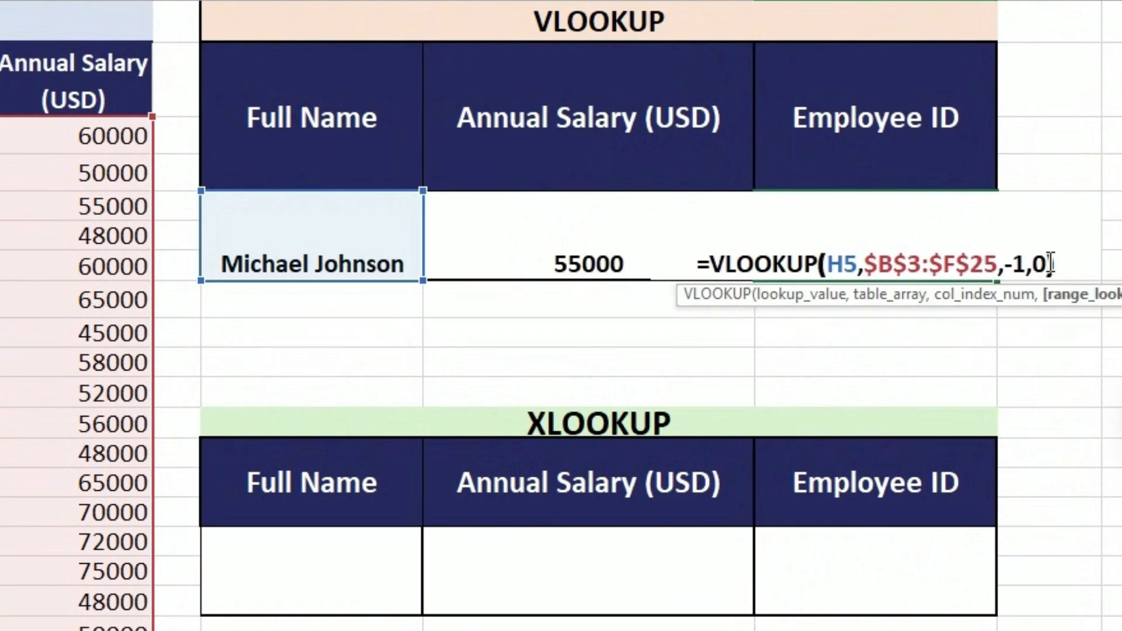
pyautogui.press('Return')
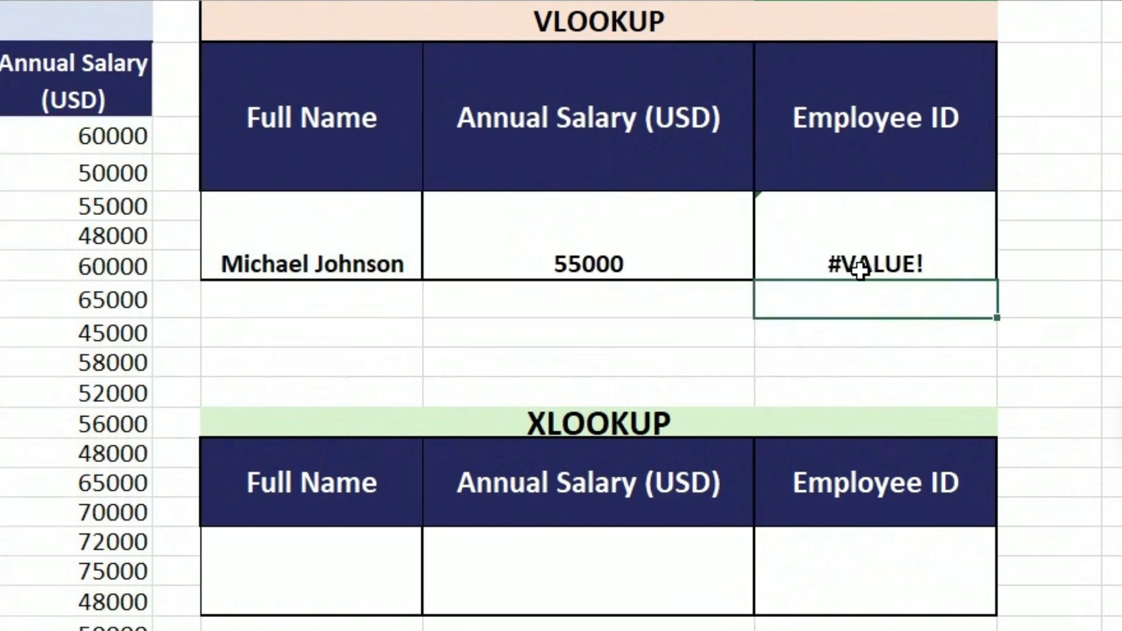
pyautogui.click(864, 262)
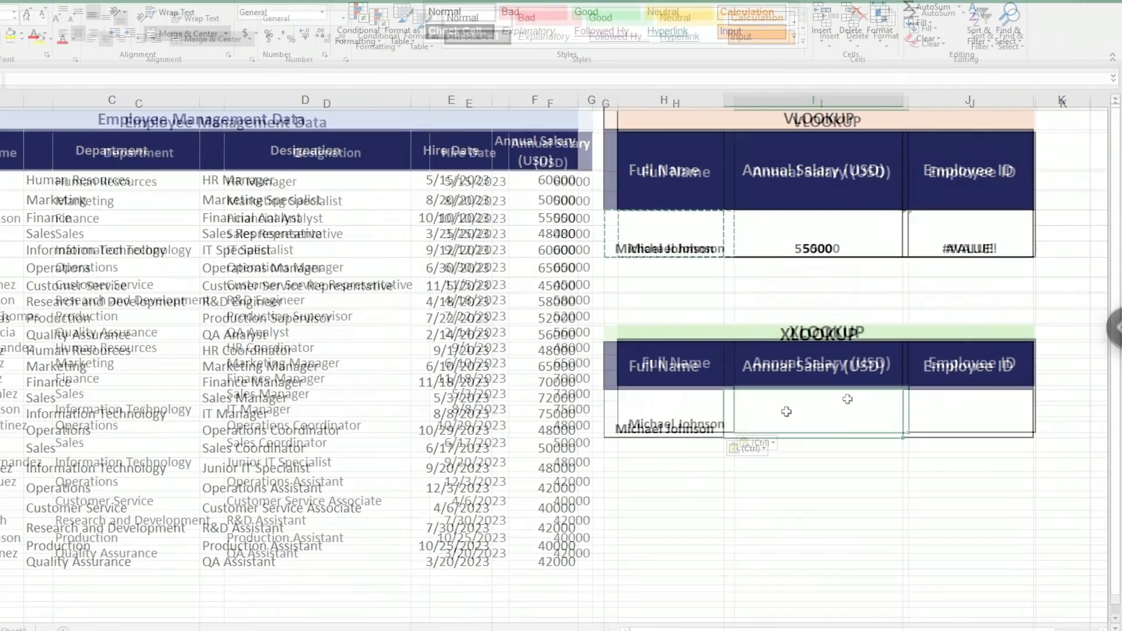
# Start an XLOOKUP_VBA function in the XLOOKUP table's Annual Salary cell and set its Lookup_value argument to H16.
pyautogui.write('=xl')
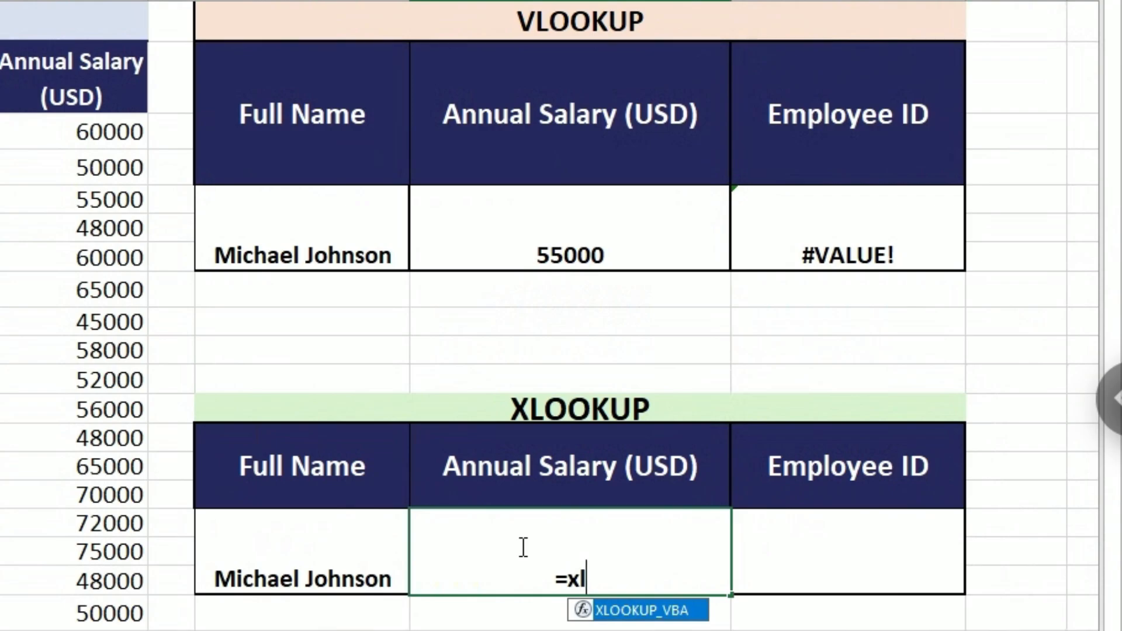
pyautogui.press('Tab')
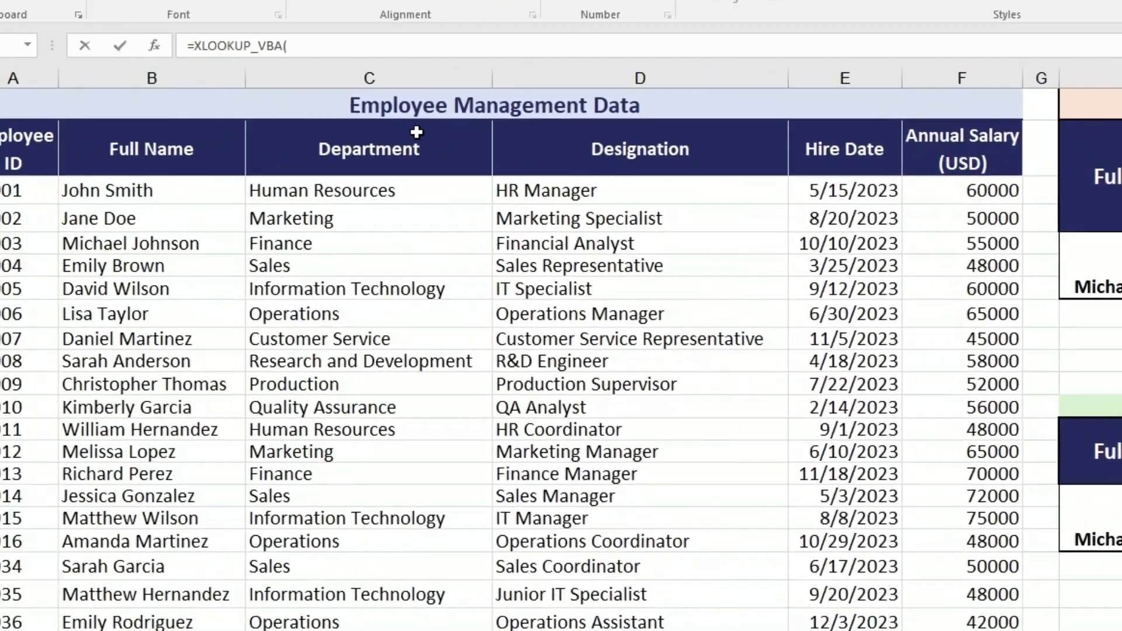
pyautogui.click(153, 46)
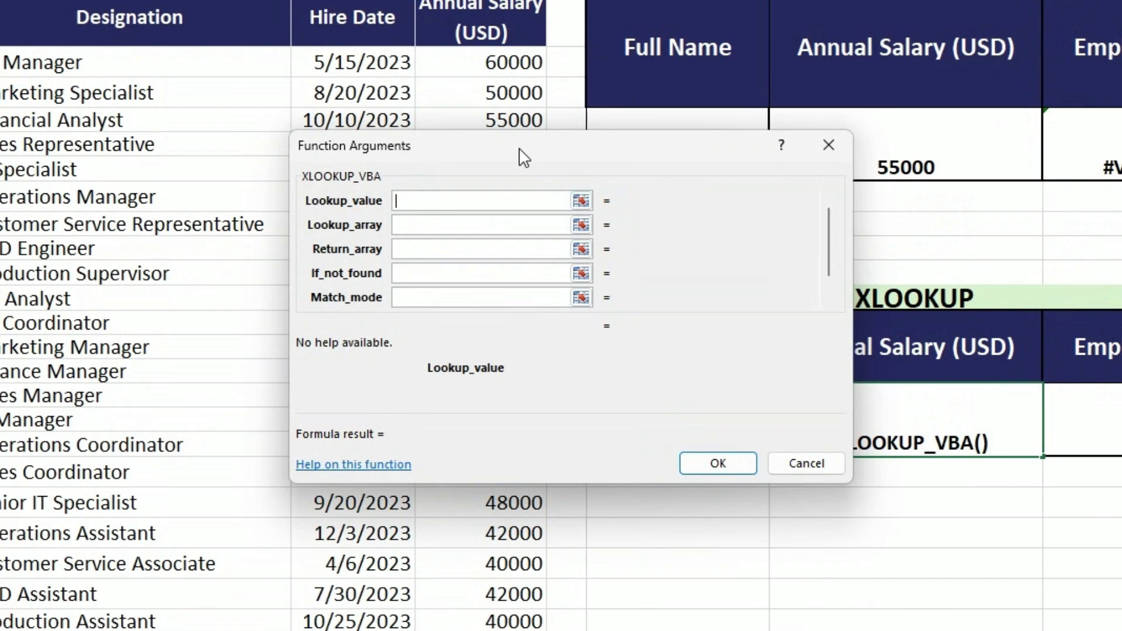
pyautogui.click(580, 201)
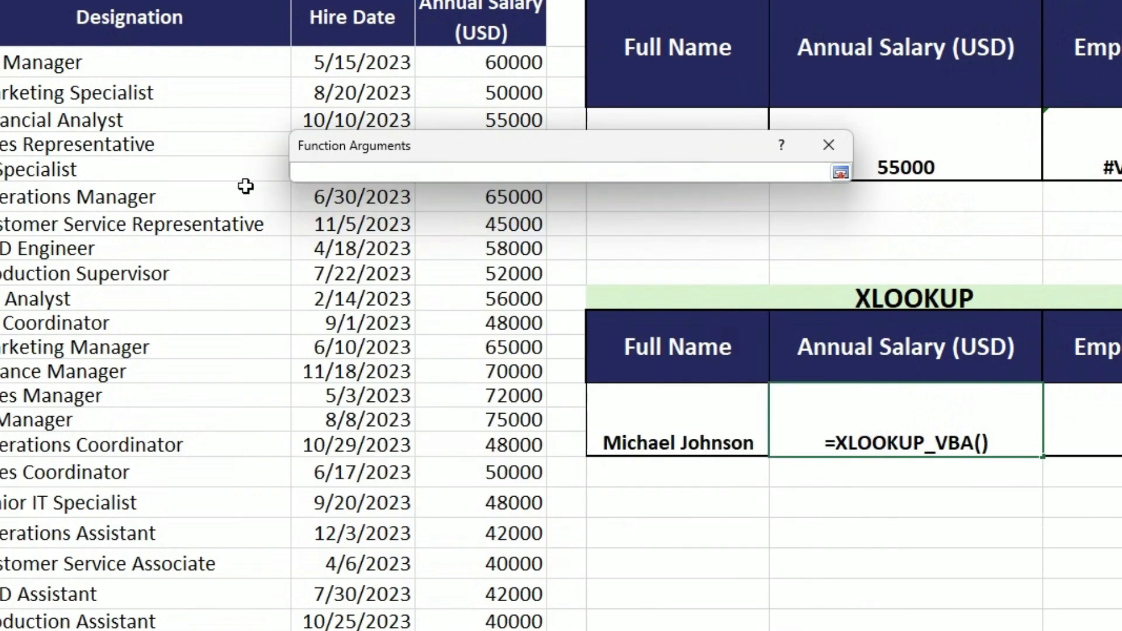
pyautogui.click(664, 450)
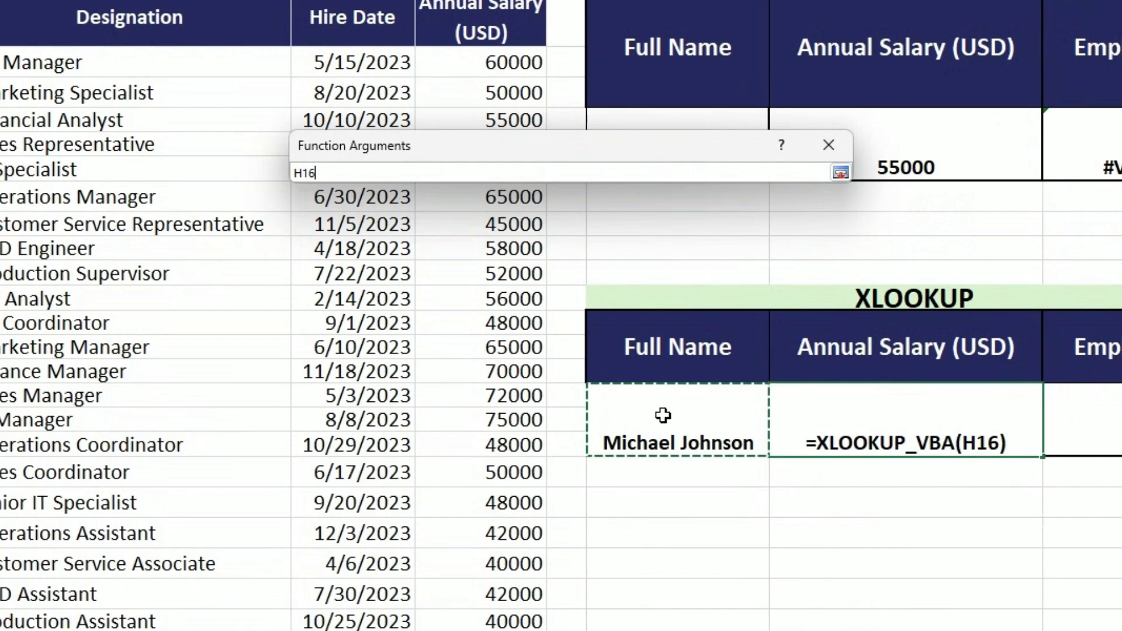
pyautogui.click(840, 172)
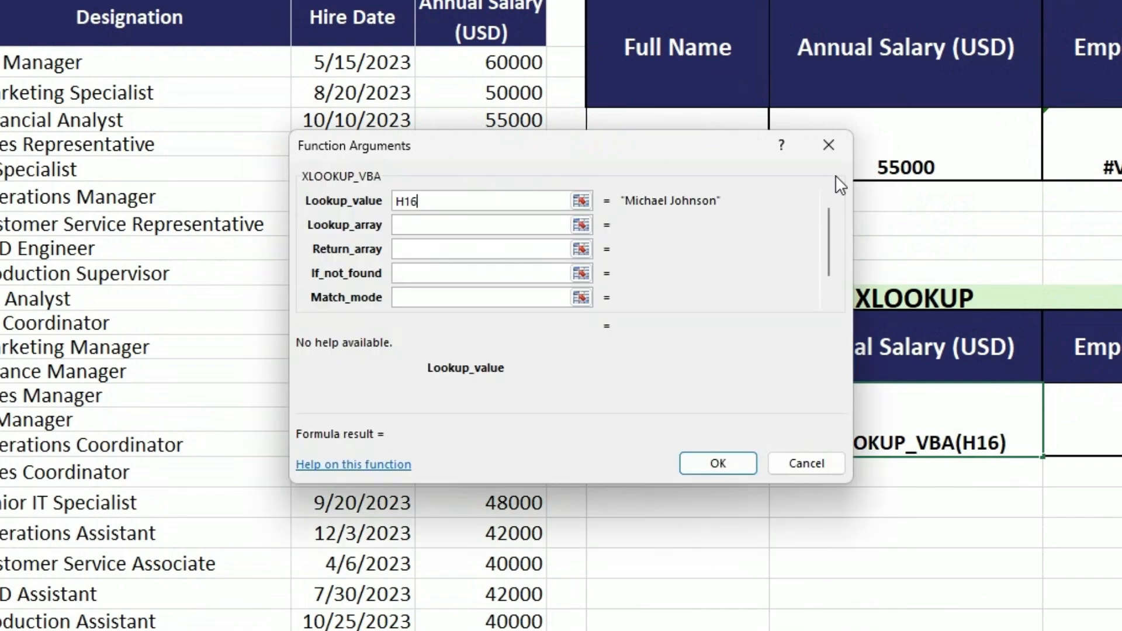
# Set the XLOOKUP_VBA Lookup_array argument to the Full Name column as the absolute range $B$2:$B$25.
pyautogui.click(423, 226)
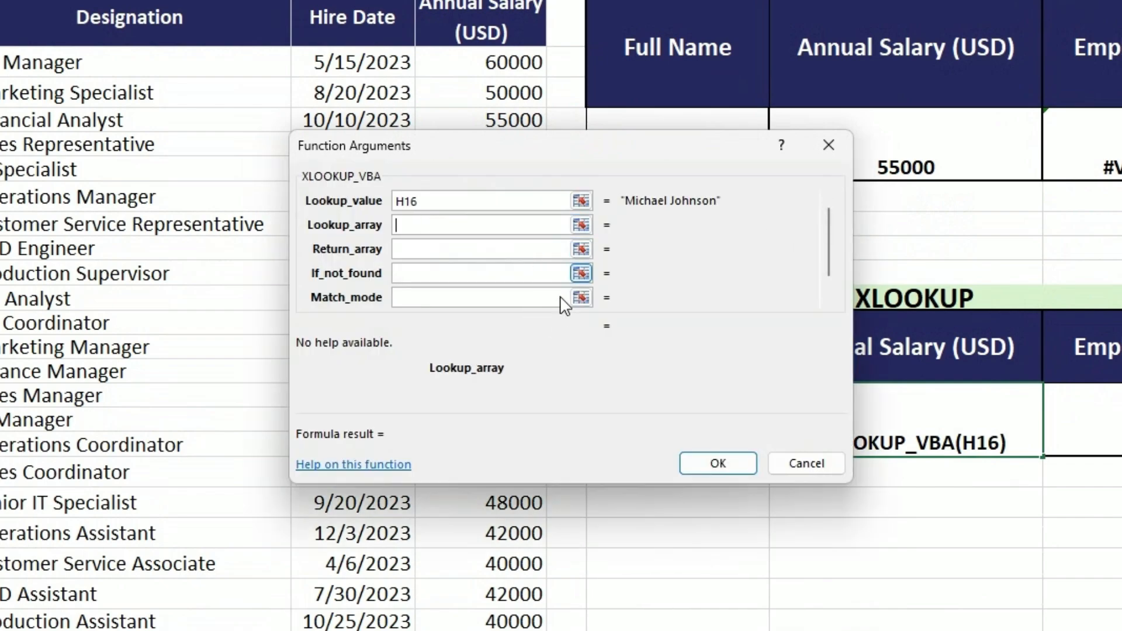
pyautogui.click(580, 225)
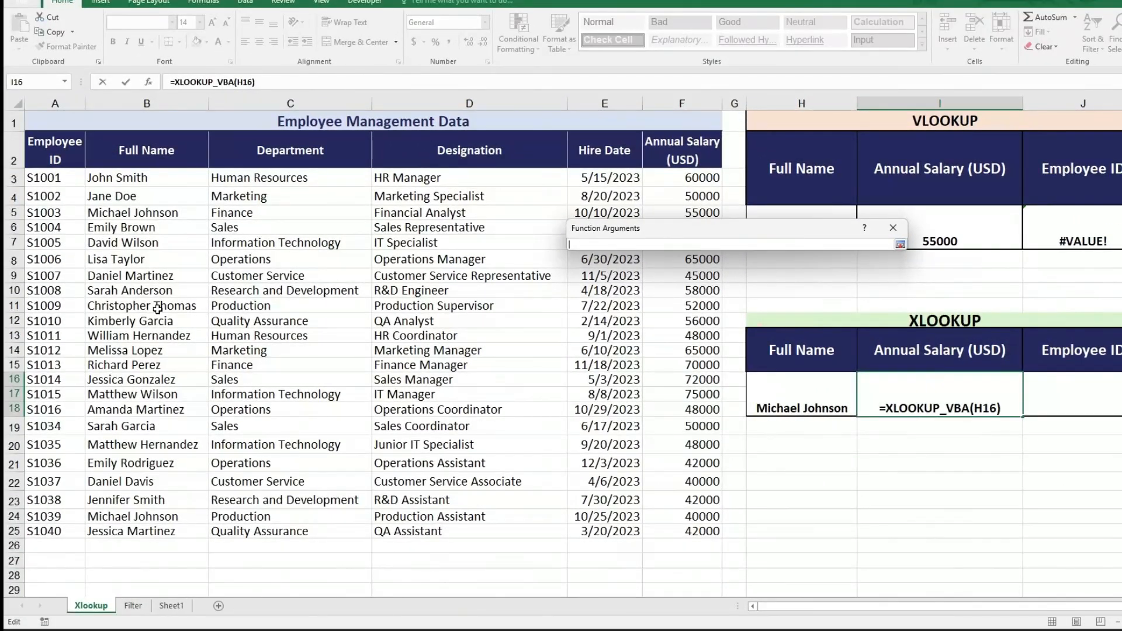
pyautogui.moveTo(147, 153); pyautogui.dragTo(163, 531)
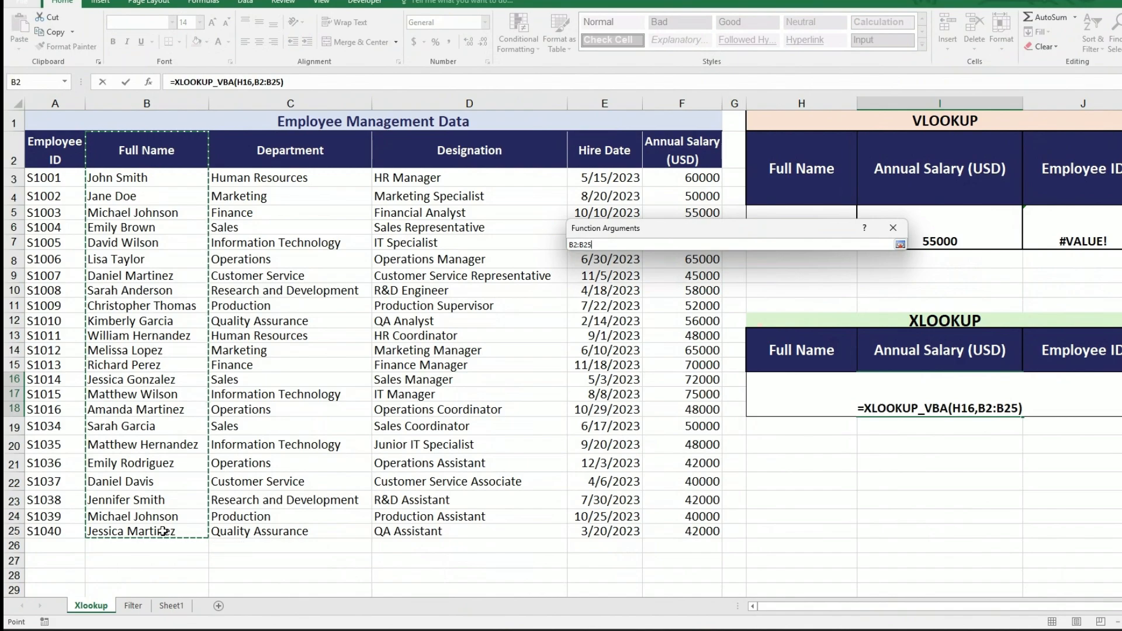
pyautogui.press('F4')
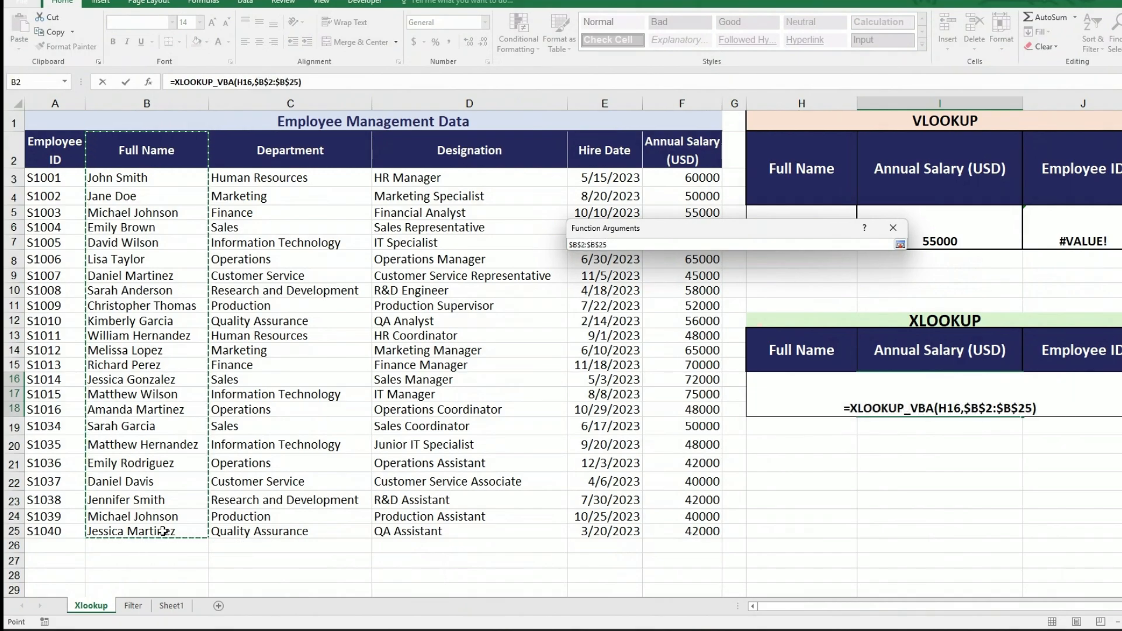
pyautogui.click(900, 245)
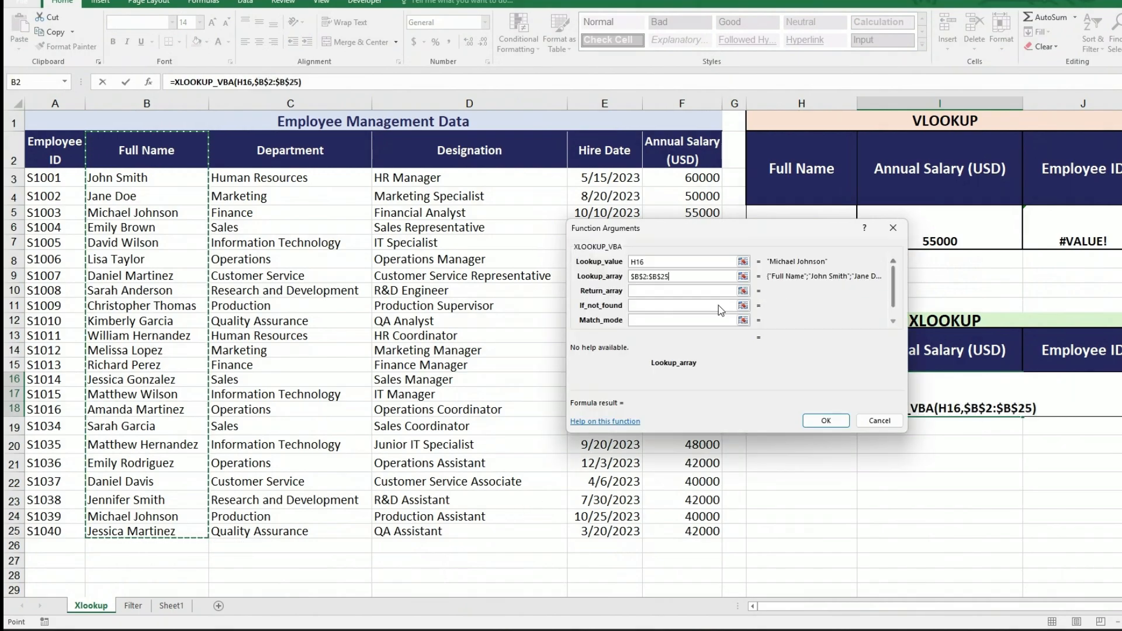
# Set the XLOOKUP_VBA Return_array argument to the Annual Salary column as the absolute range $F$2:$F$25.
pyautogui.click(681, 291)
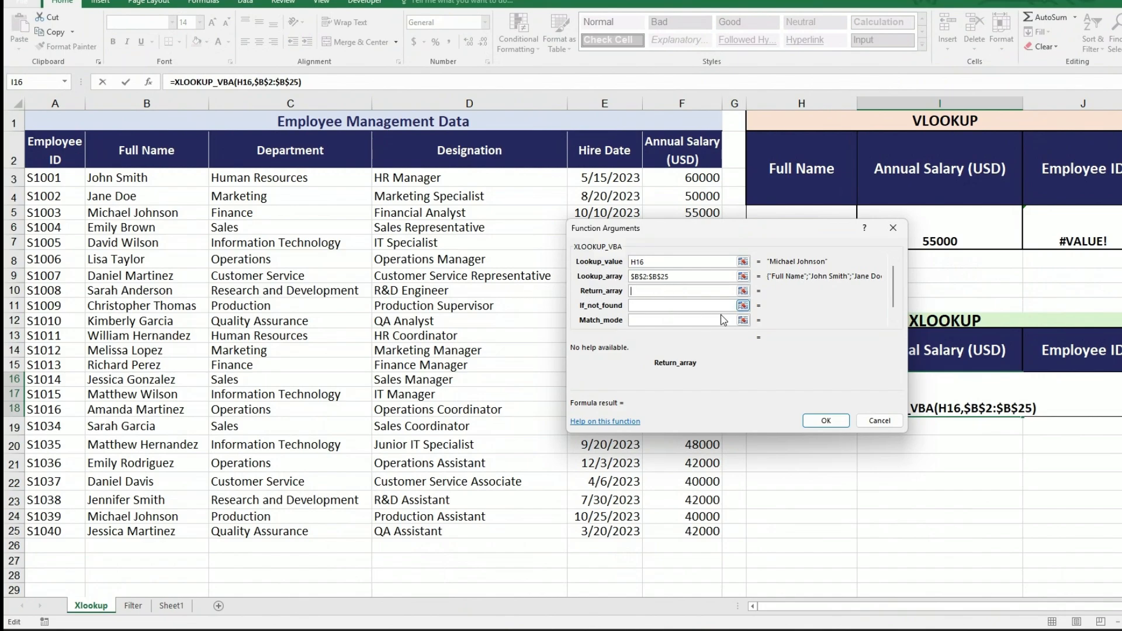
pyautogui.click(742, 290)
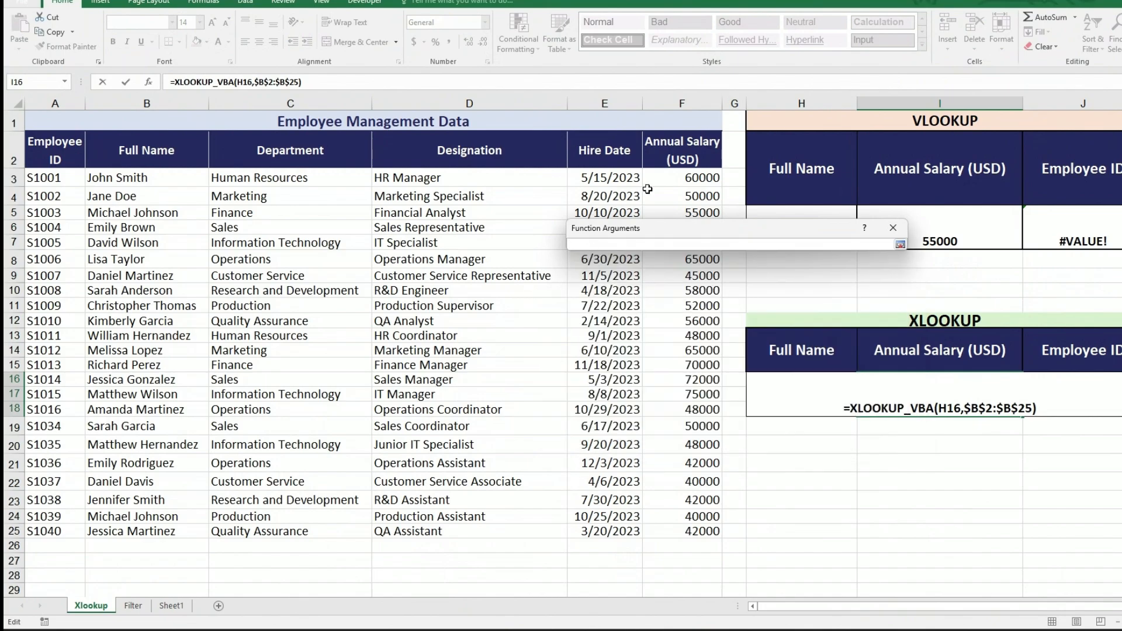
pyautogui.moveTo(696, 143); pyautogui.dragTo(704, 527)
pyautogui.press('F4')
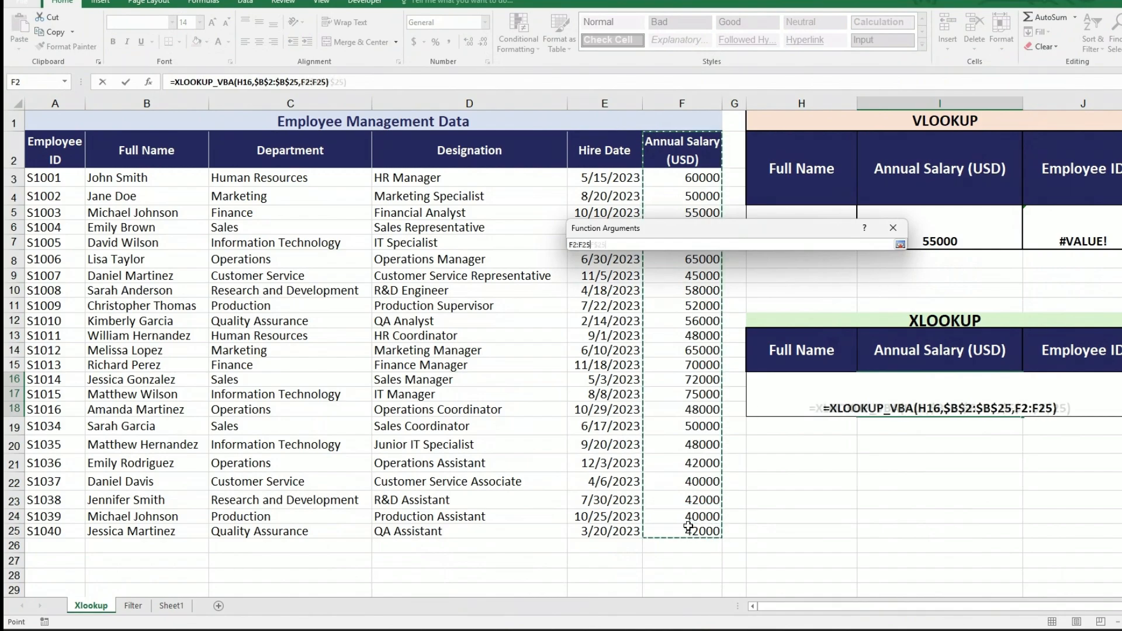
pyautogui.click(899, 244)
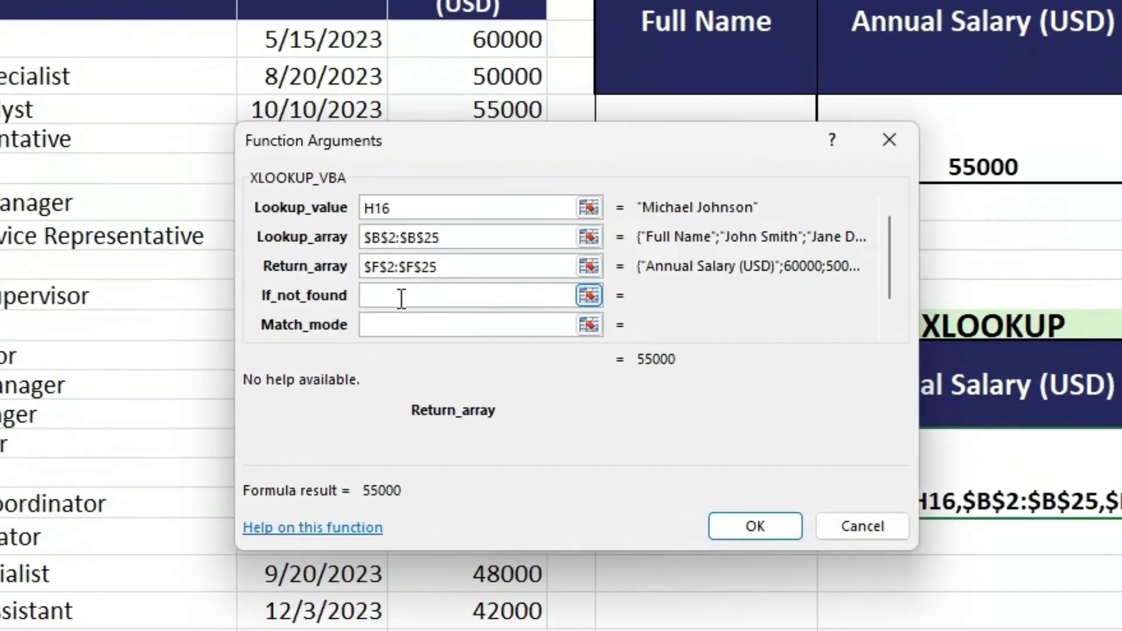
# Set the If_not_found argument to the text "Not Found".
pyautogui.click(669, 309)
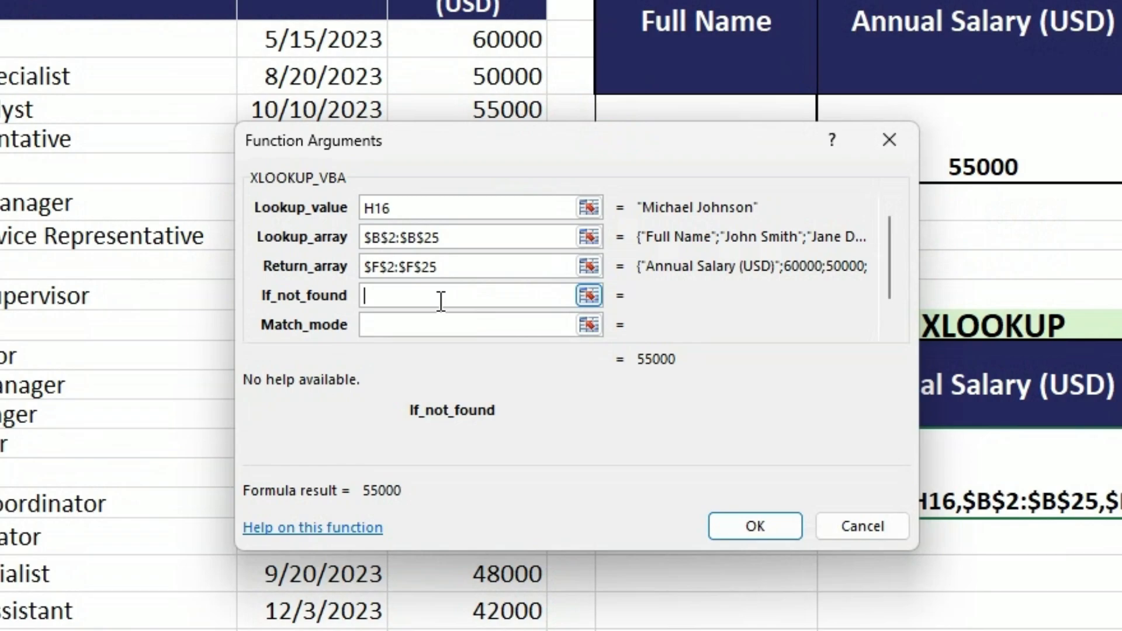
pyautogui.write('"Not Fou')
pyautogui.press('BackSpace')
pyautogui.press('BackSpace')
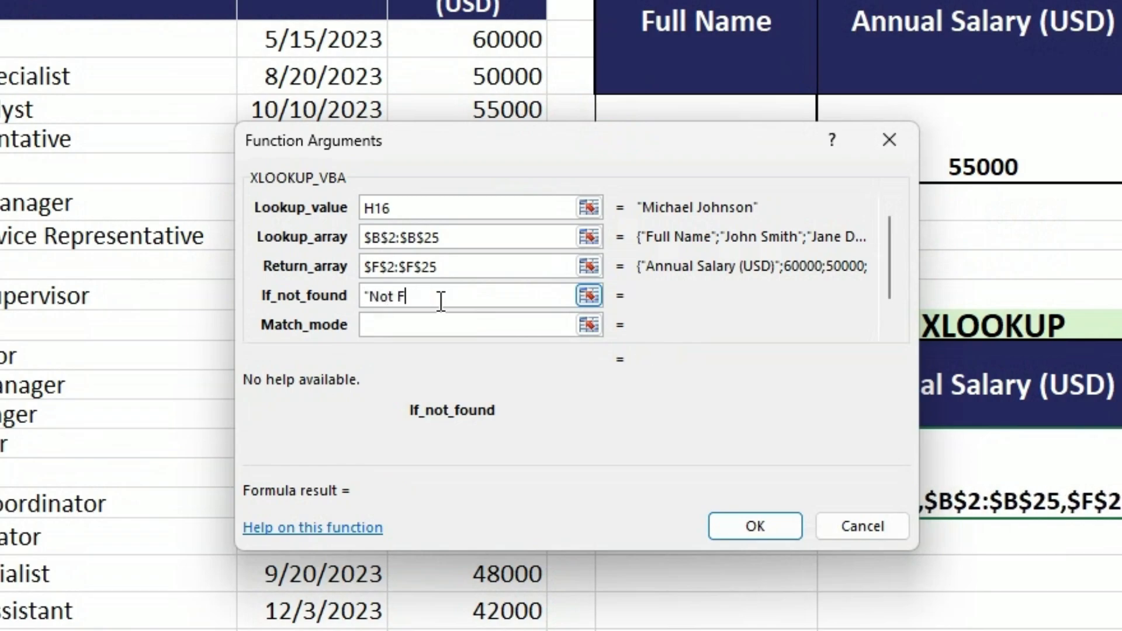
pyautogui.write('ound"')
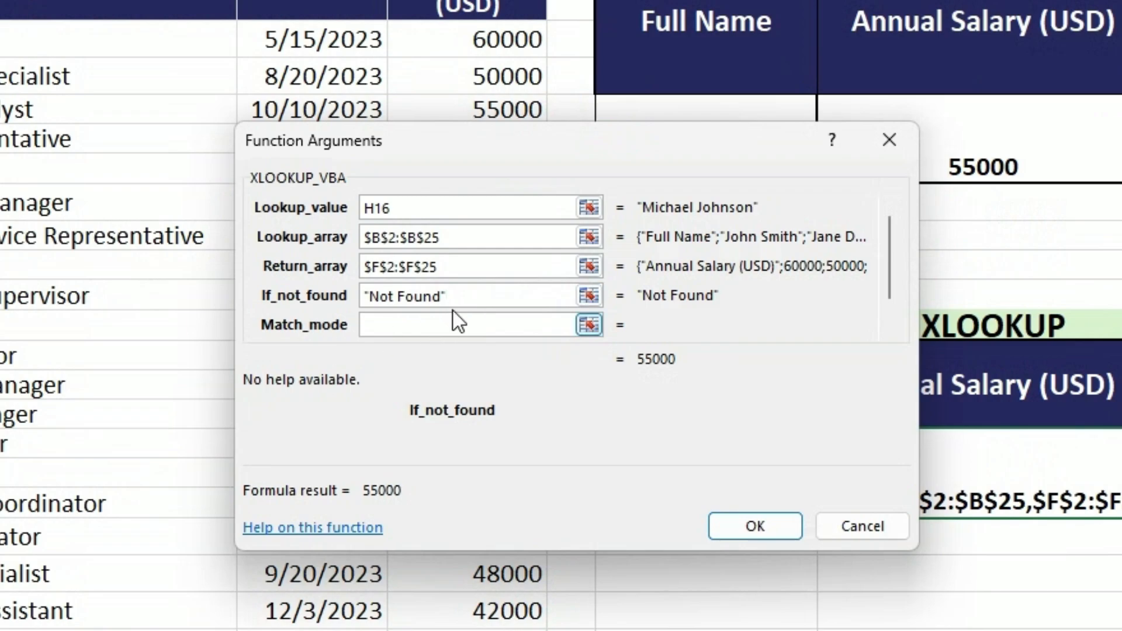
pyautogui.moveTo(451, 301); pyautogui.dragTo(363, 298)
pyautogui.click(499, 293)
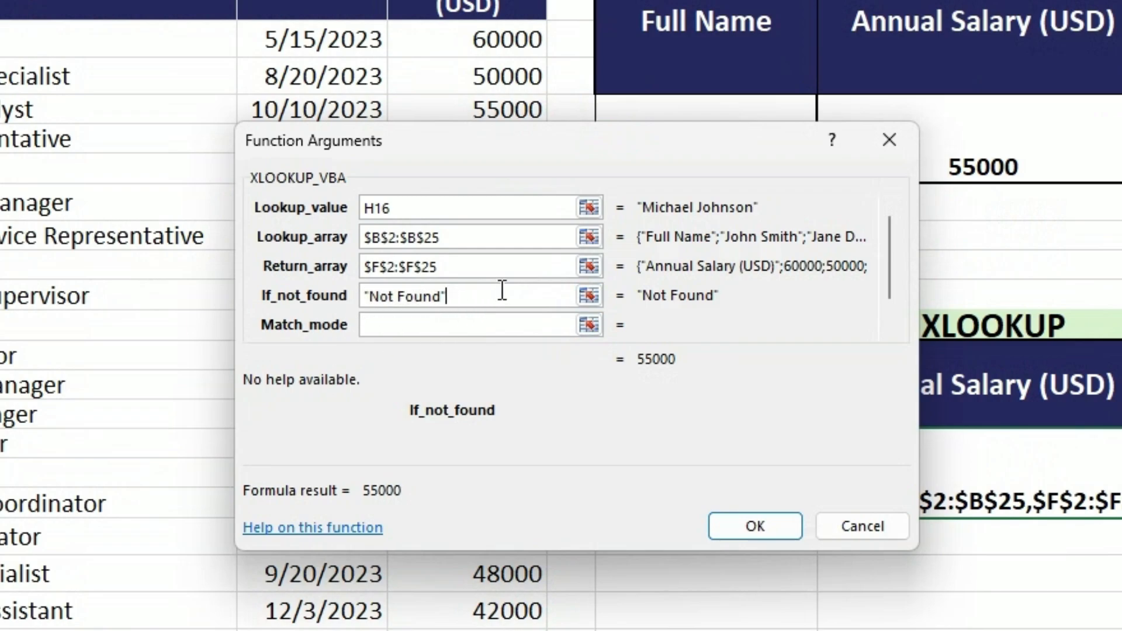
# Set the Match_mode argument of XLOOKUP_VBA to 0.
pyautogui.click(425, 327)
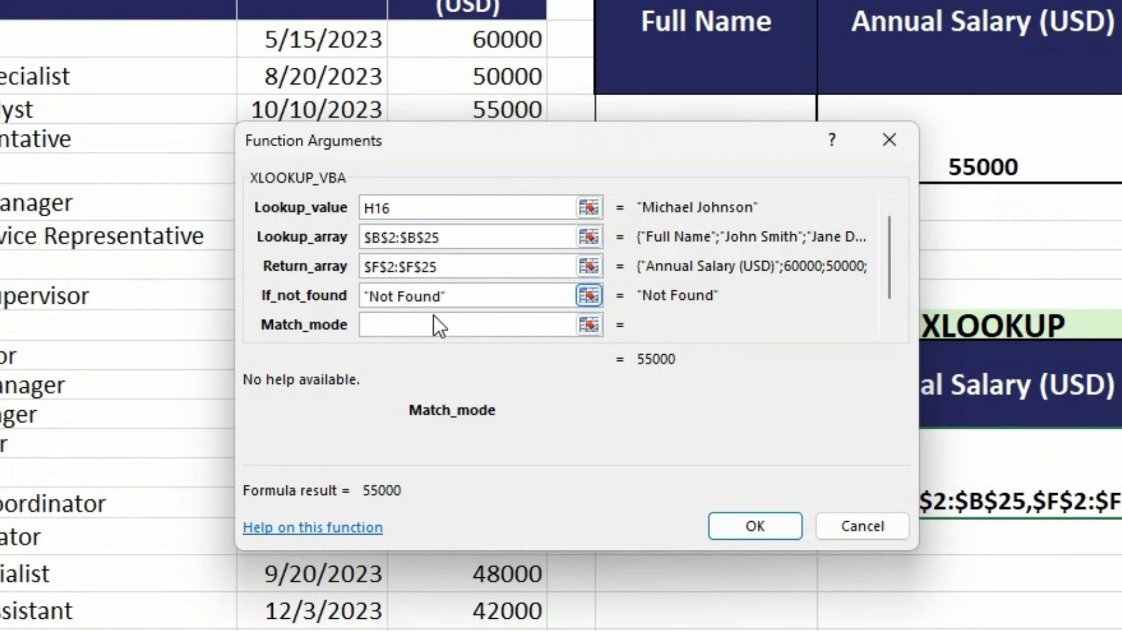
pyautogui.write('0')
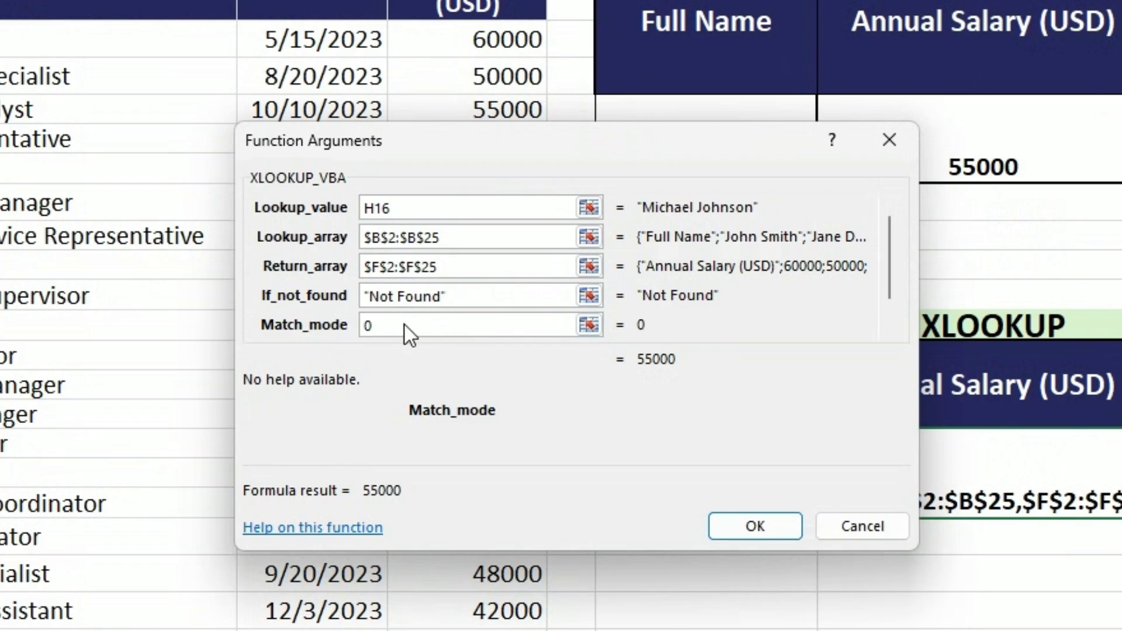
pyautogui.press('BackSpace')
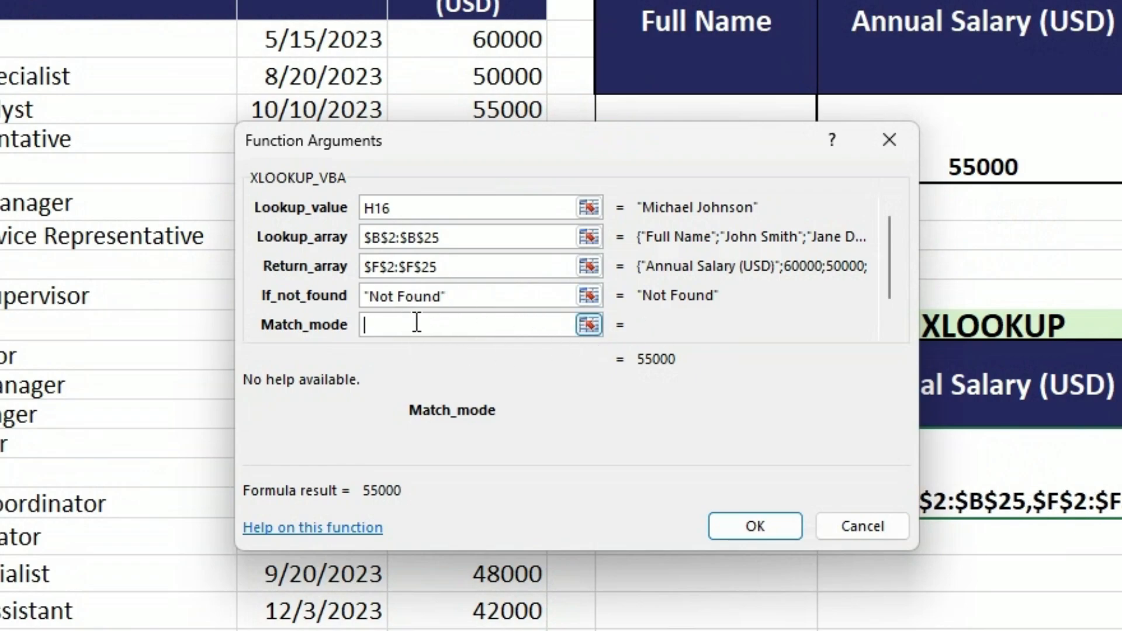
pyautogui.write('0')
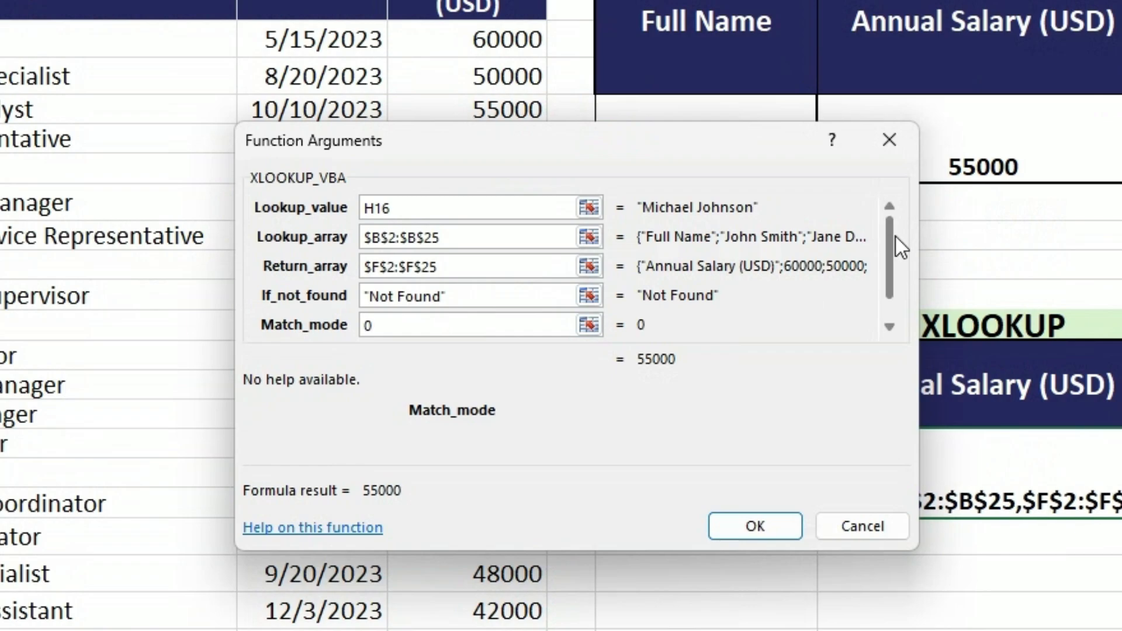
# Set the Search_mode argument of XLOOKUP_VBA to 1.
pyautogui.moveTo(883, 303); pyautogui.dragTo(884, 304)
pyautogui.click(416, 291)
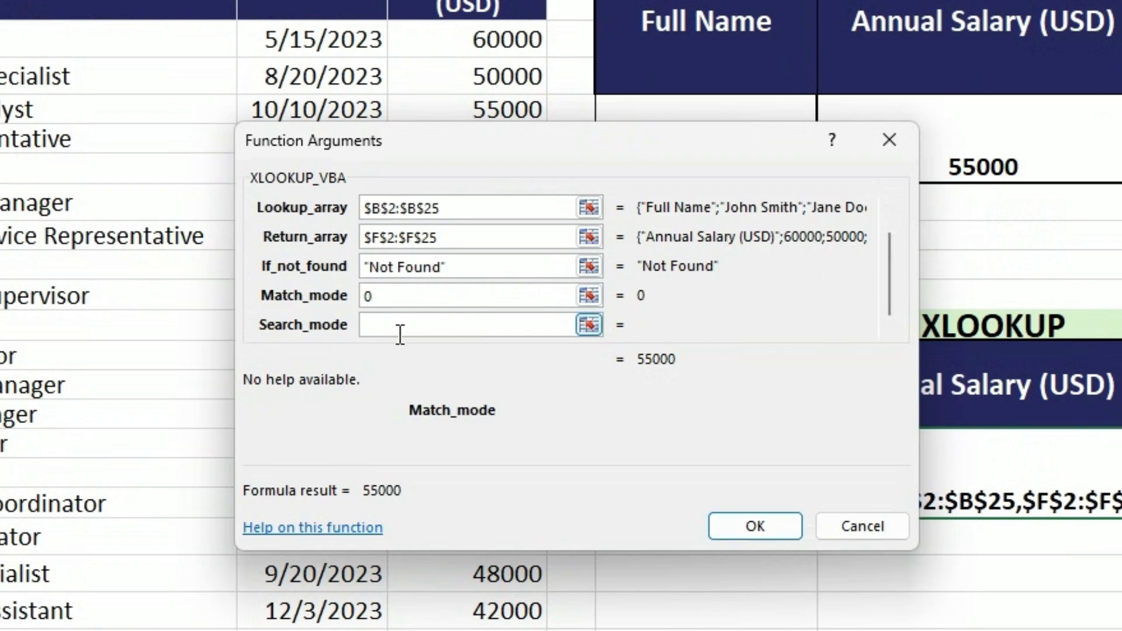
pyautogui.click(448, 330)
pyautogui.write('1')
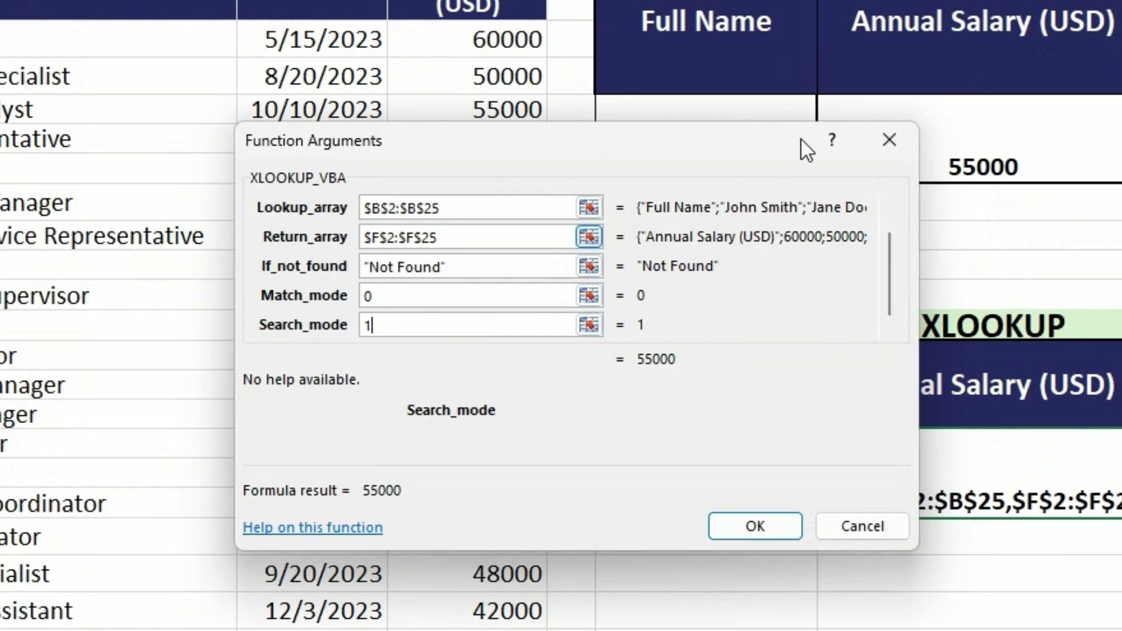
# Try a Search_mode of -1 for the salary lookup and restore it to 1.
pyautogui.moveTo(398, 322); pyautogui.dragTo(332, 326)
pyautogui.write('-1')
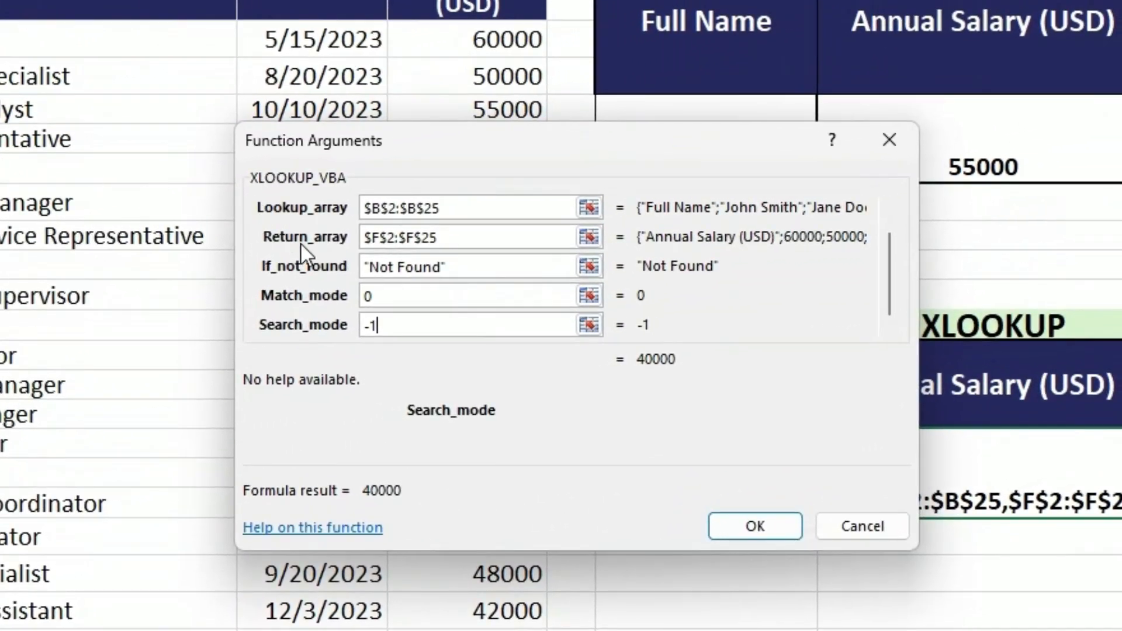
pyautogui.moveTo(403, 325); pyautogui.dragTo(298, 325)
pyautogui.write('1')
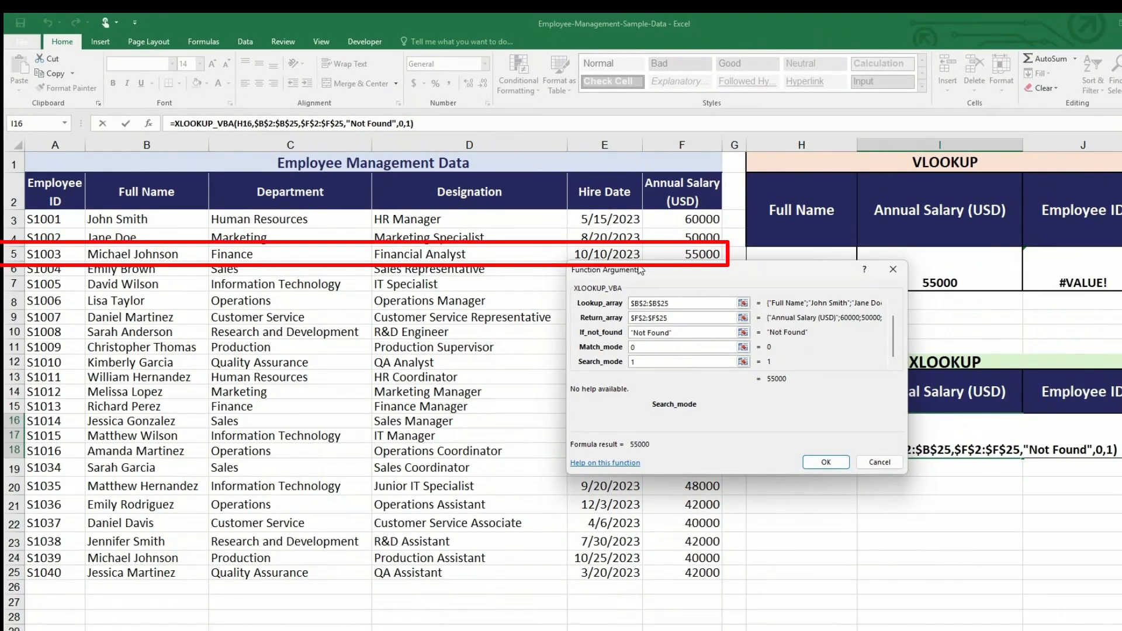
# Apply the completed XLOOKUP_VBA arguments to the XLOOKUP table's Annual Salary cell.
pyautogui.moveTo(681, 270); pyautogui.dragTo(681, 312)
pyautogui.click(826, 504)
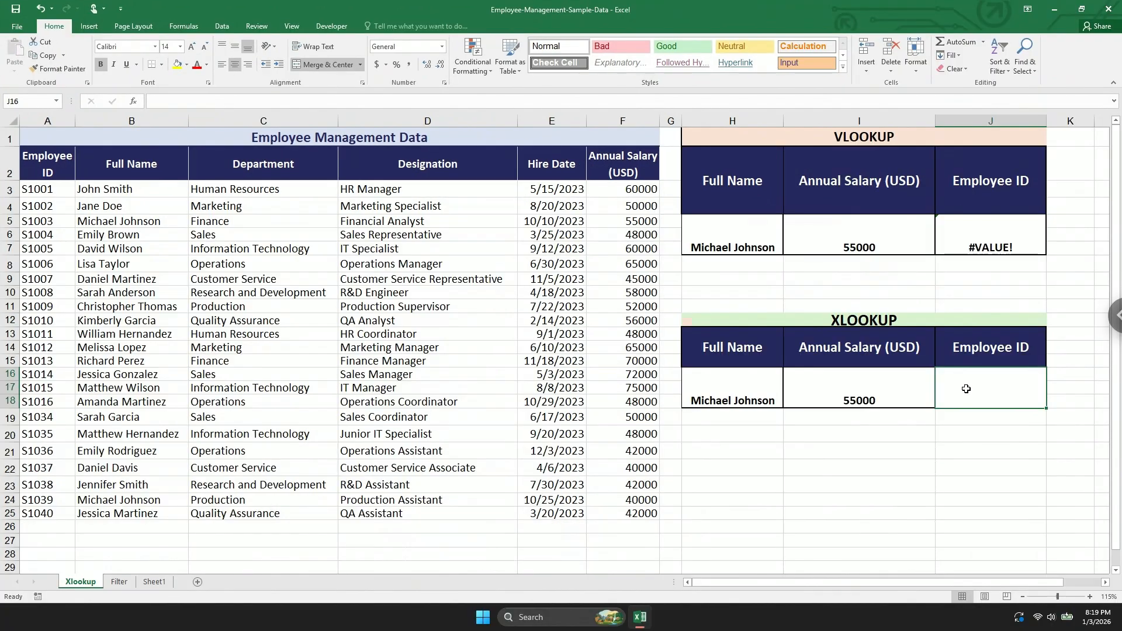
# Start an XLOOKUP_VBA formula in the XLOOKUP table's Employee ID cell with lookup value H16 and absolute lookup array $B$3:$B$25.
pyautogui.doubleClick(1056, 436)
pyautogui.write('=XLOOKUP_VBA(')
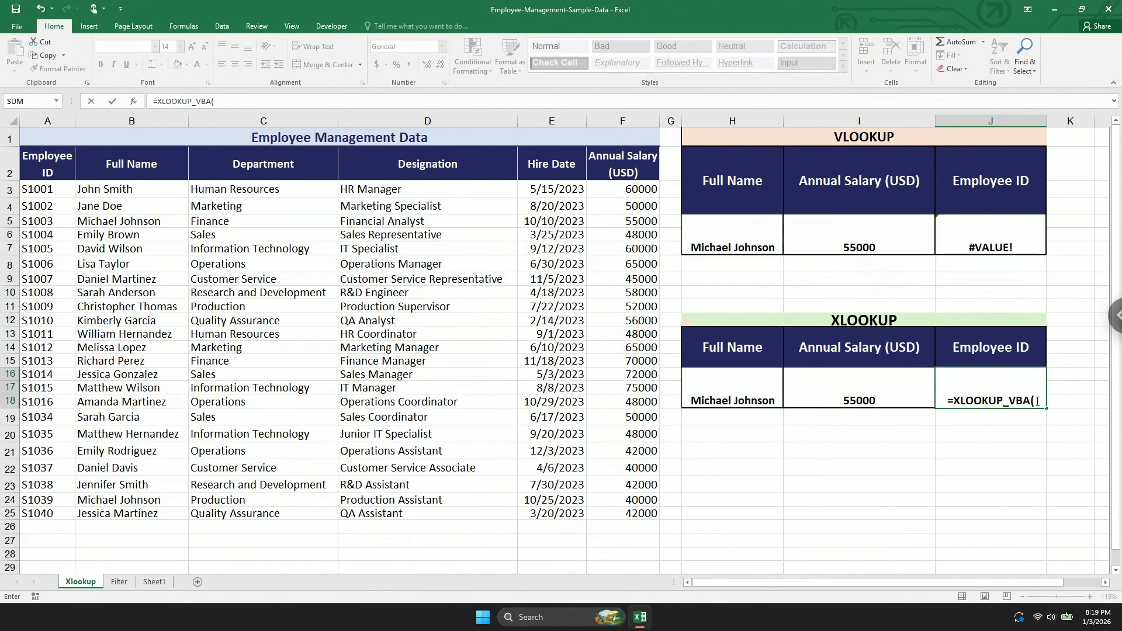
pyautogui.click(739, 397)
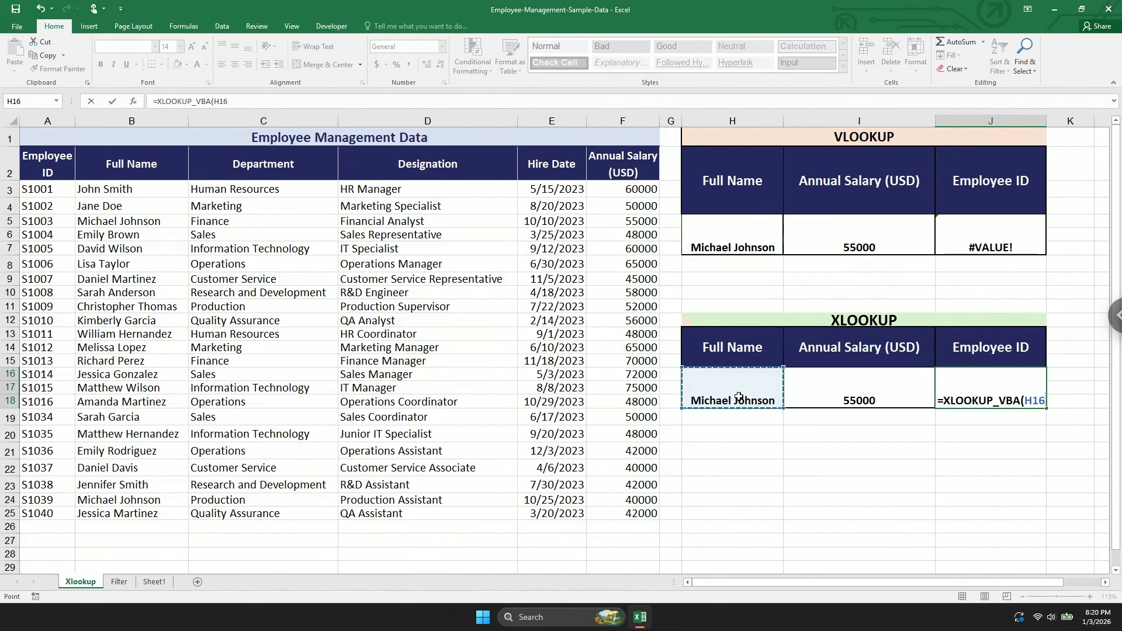
pyautogui.write(',')
pyautogui.moveTo(146, 190); pyautogui.dragTo(146, 510)
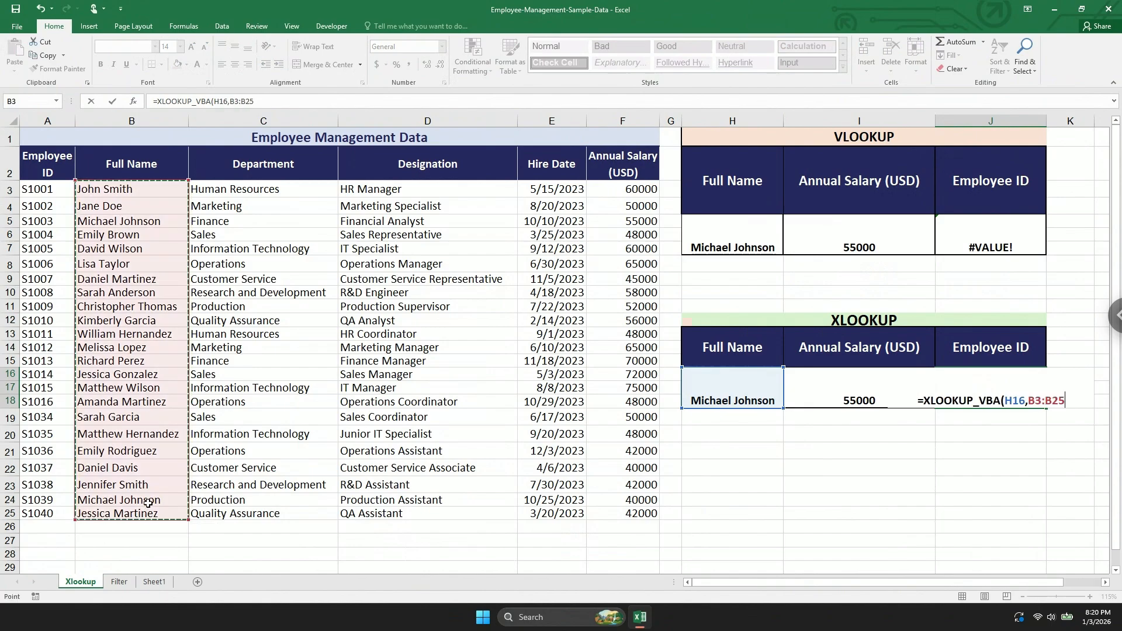
pyautogui.press('F4')
pyautogui.write(',')
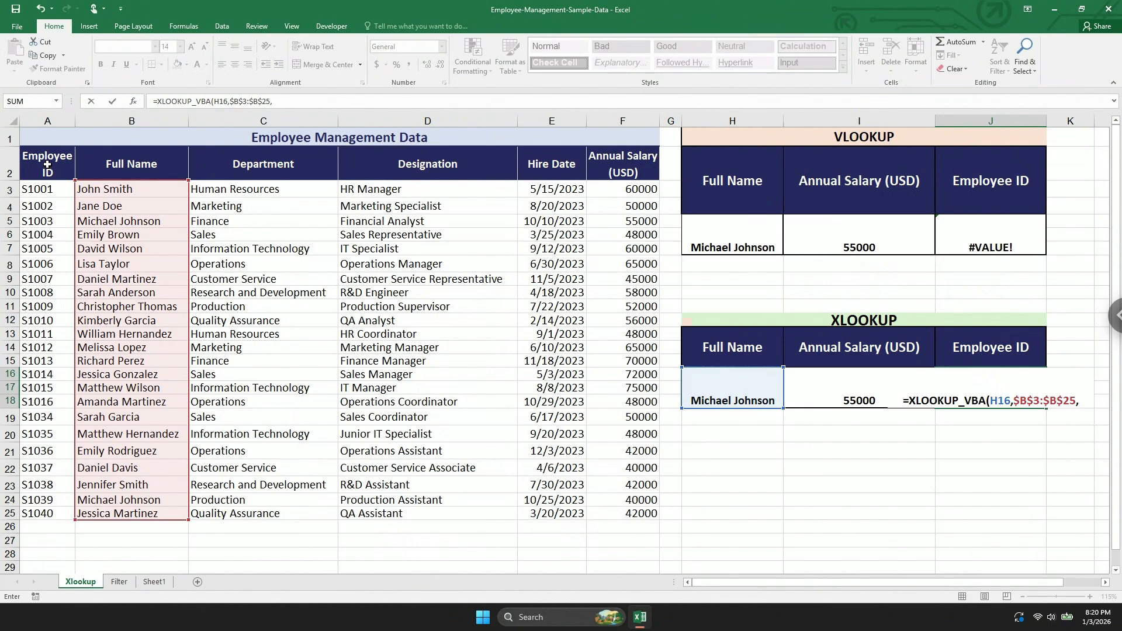
# Complete the Employee ID XLOOKUP_VBA formula with the absolute return array $A$3:$A$25 and select its cell.
pyautogui.moveTo(43, 194); pyautogui.dragTo(47, 517)
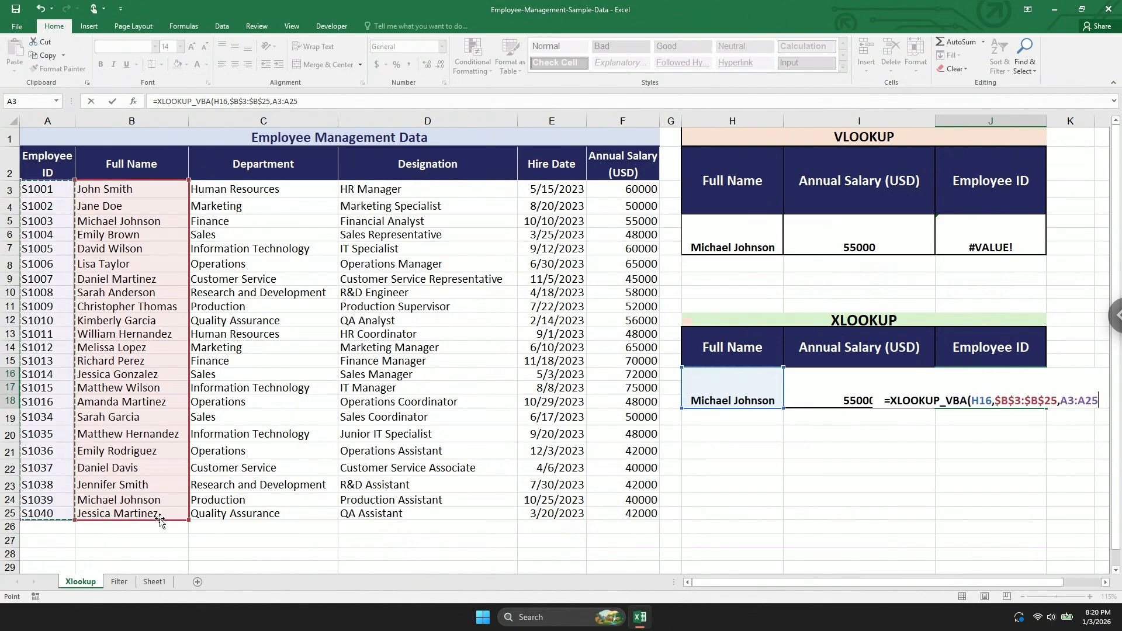
pyautogui.press('F4')
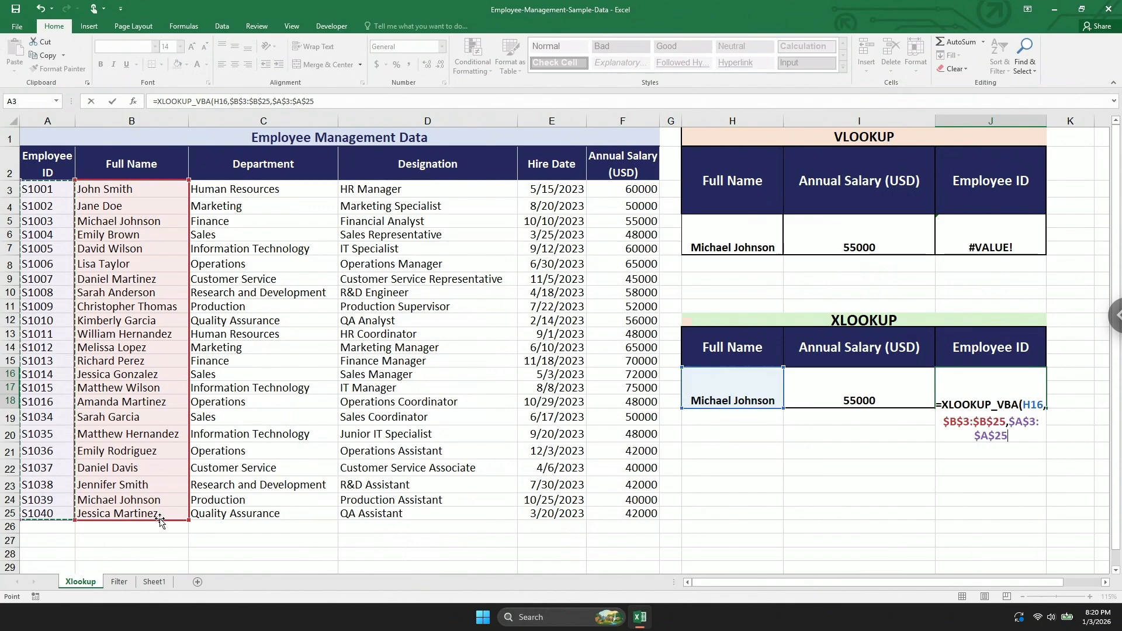
pyautogui.write(')')
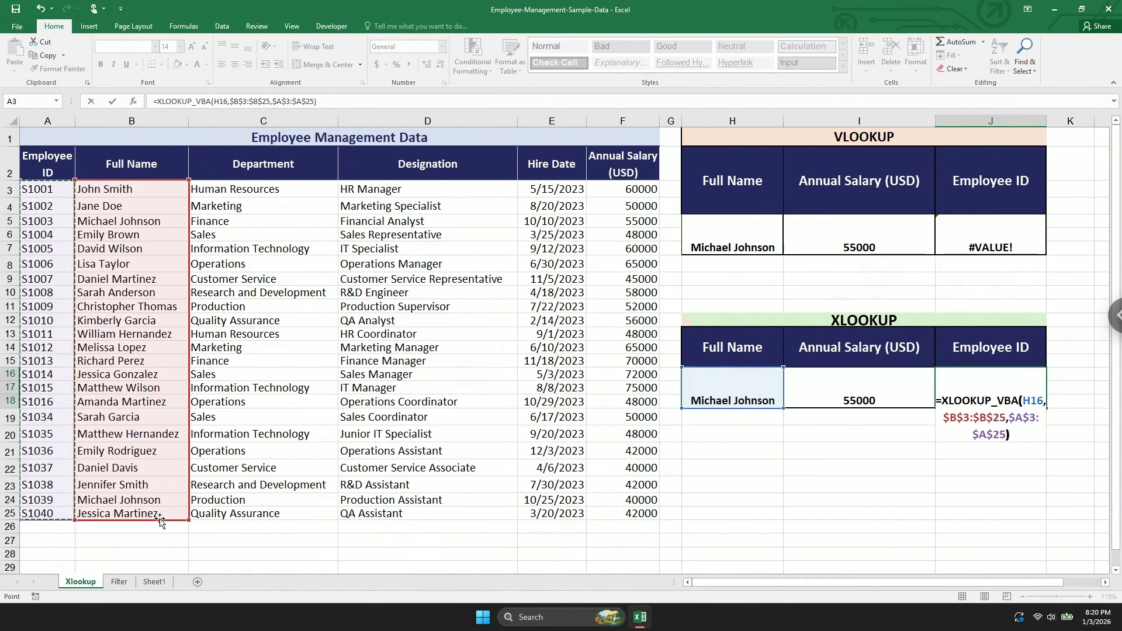
pyautogui.press('Return')
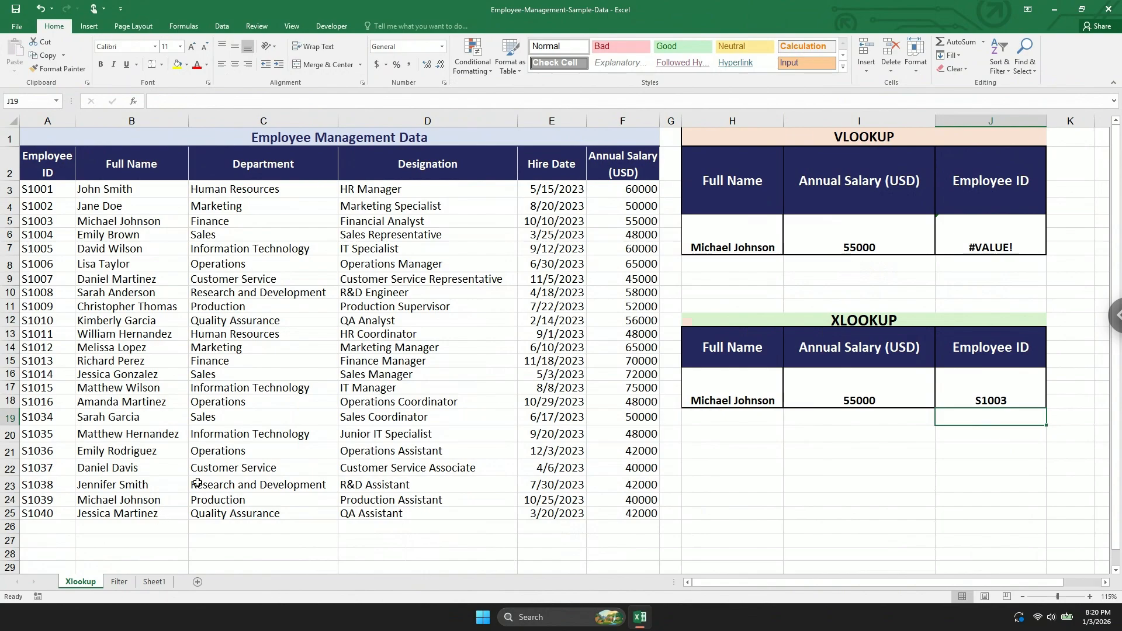
pyautogui.click(980, 395)
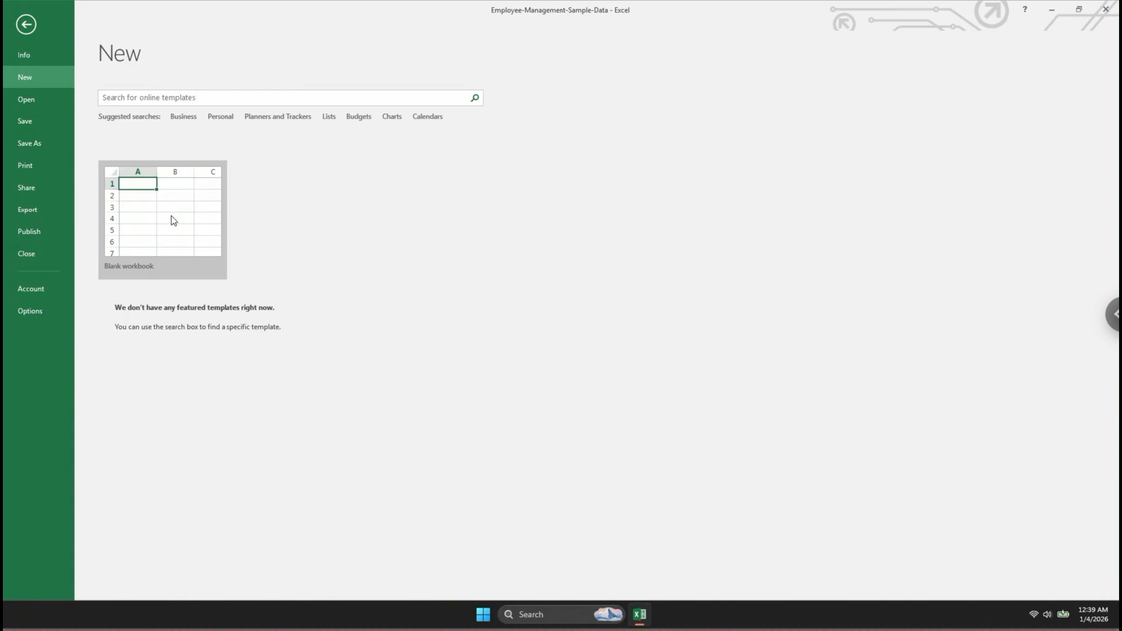
# Open a blank workbook and enable the Developer tab in the ribbon customization options.
pyautogui.click(171, 216)
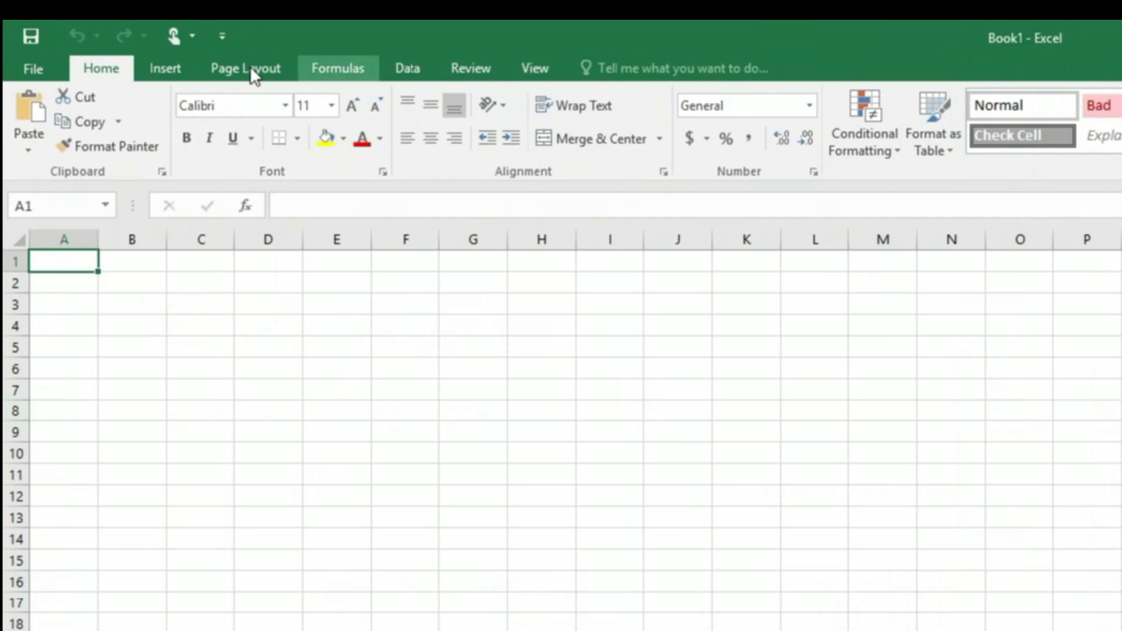
pyautogui.rightClick(517, 72)
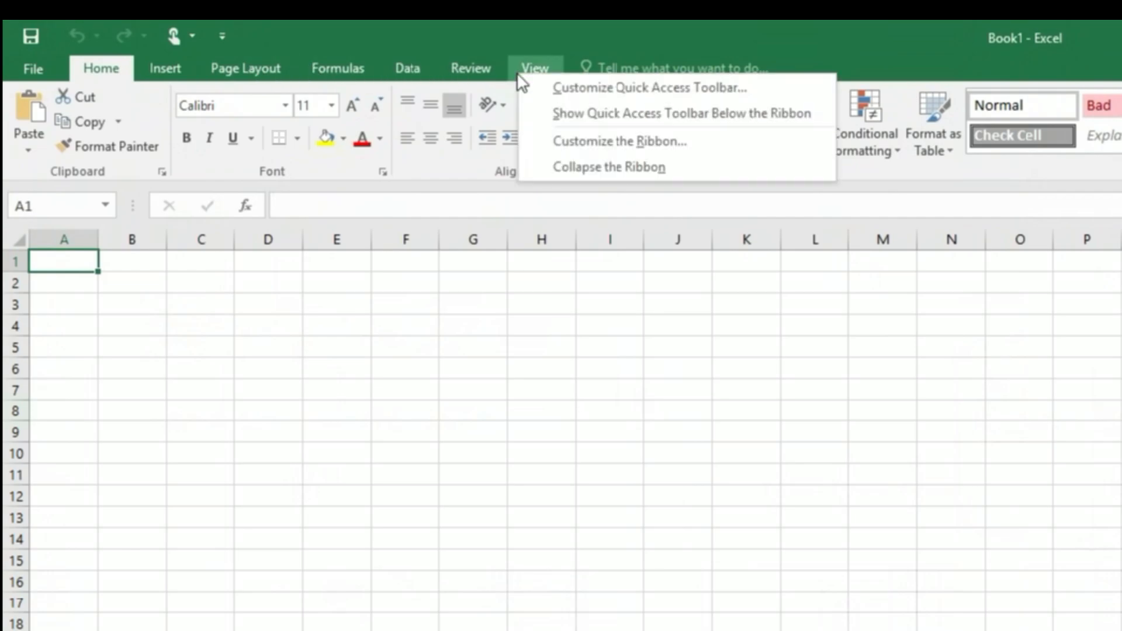
pyautogui.click(572, 143)
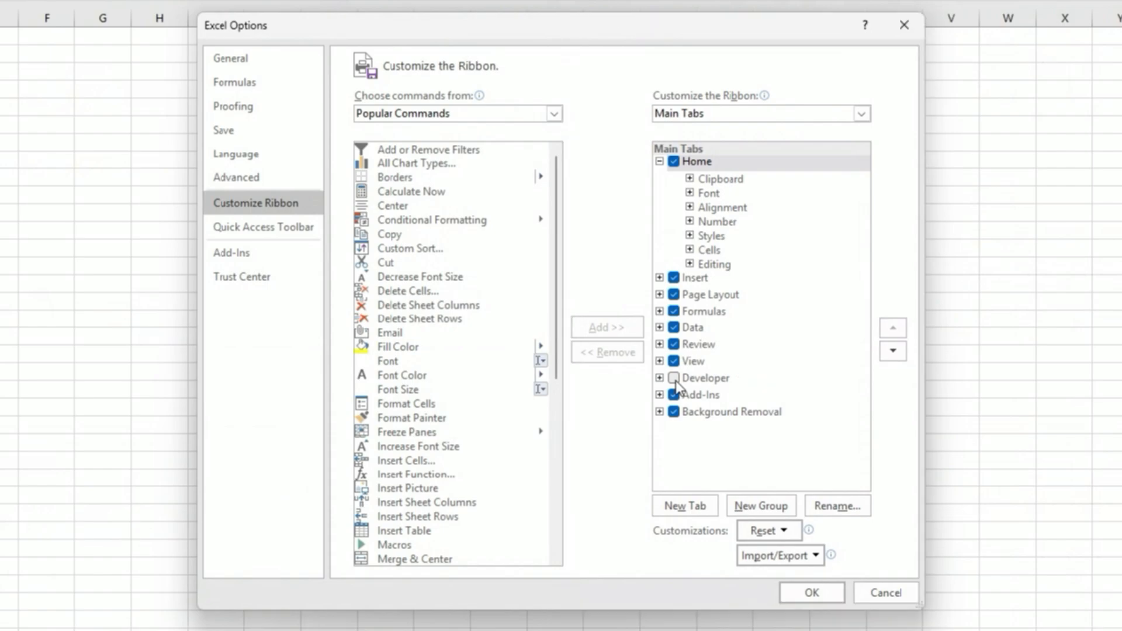
pyautogui.click(674, 378)
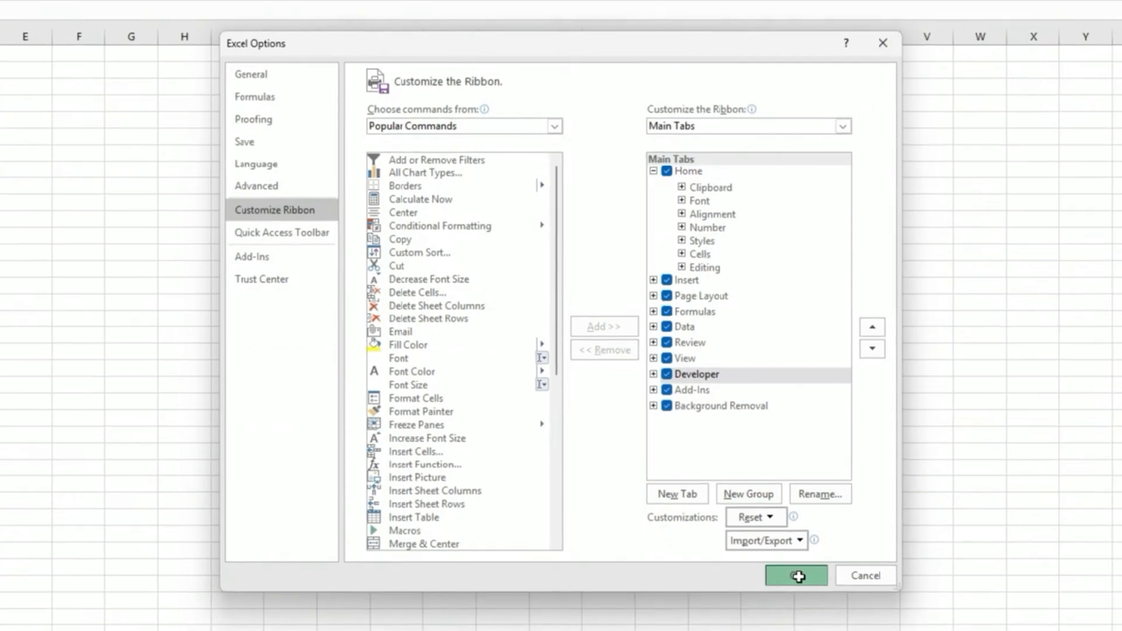
pyautogui.click(797, 576)
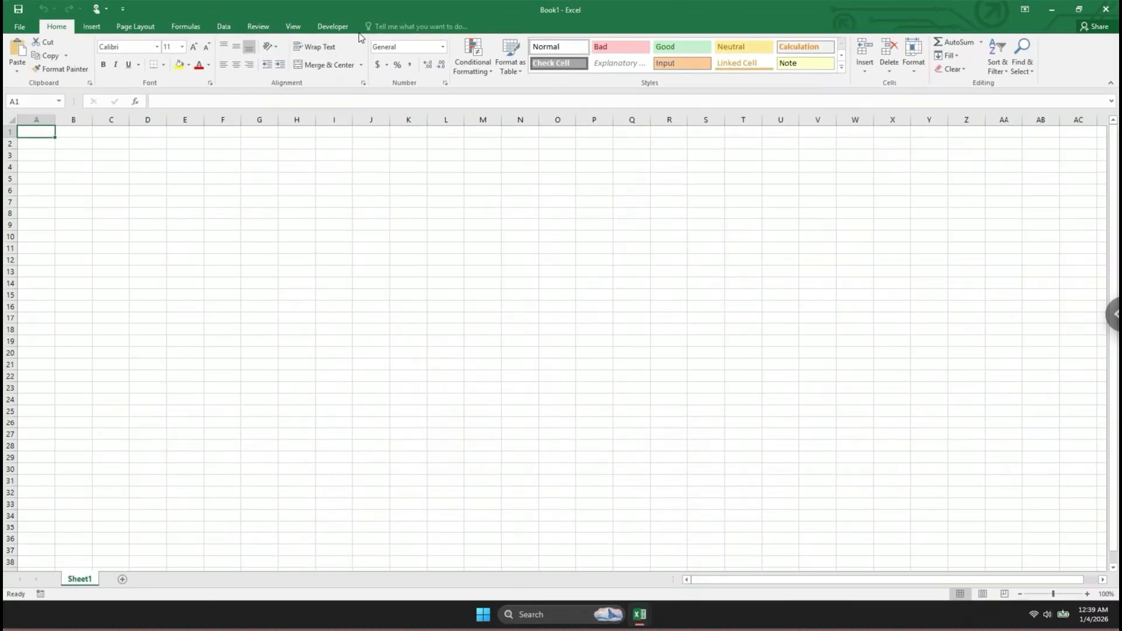
# Insert a new module in Book1's VBA project and paste the copied XLOOKUP_VBA and filter function code into it.
pyautogui.click(334, 26)
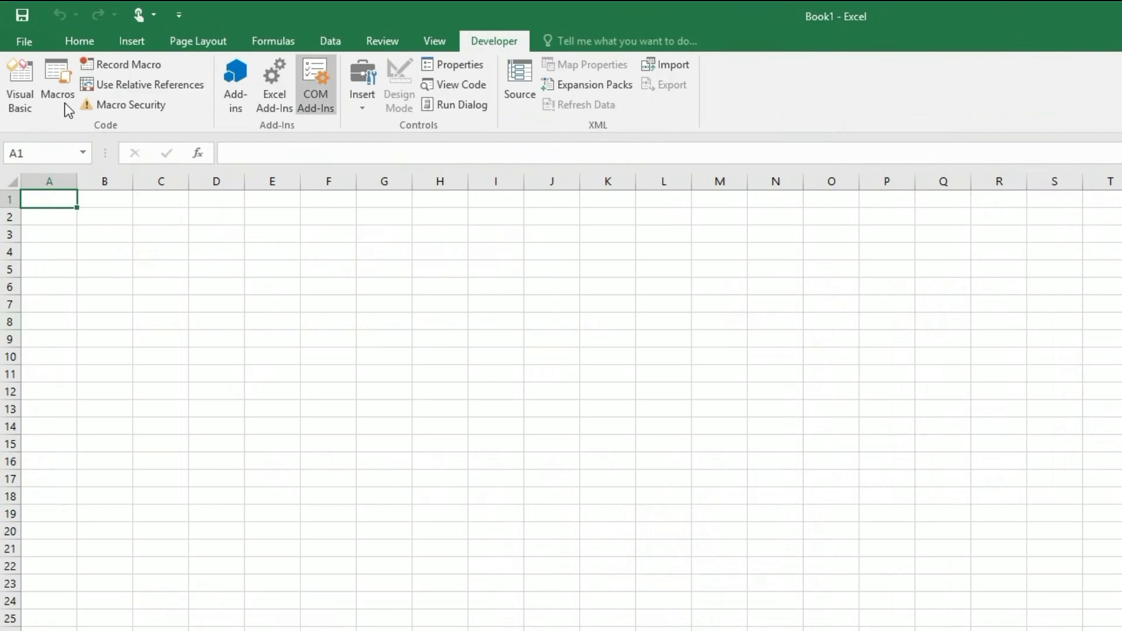
pyautogui.click(23, 91)
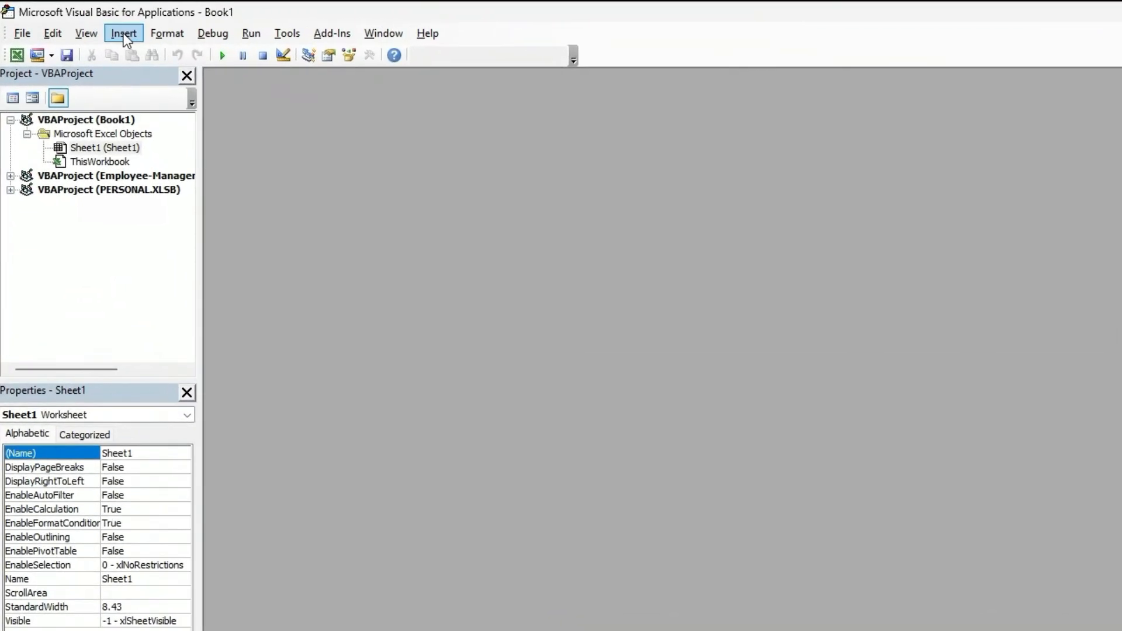
pyautogui.click(123, 36)
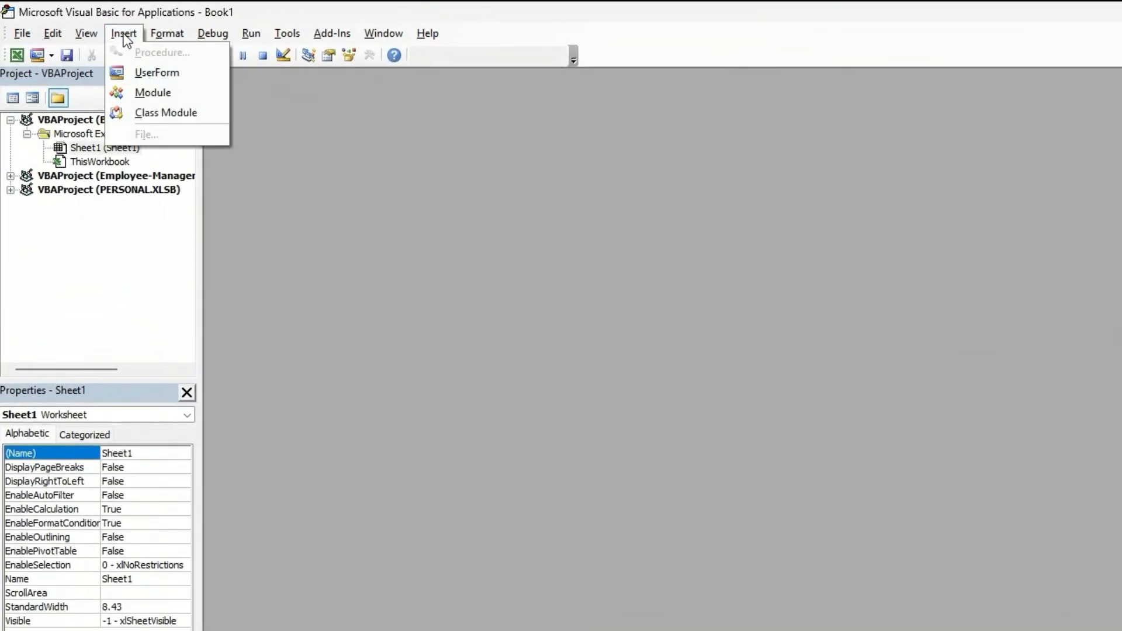
pyautogui.click(147, 94)
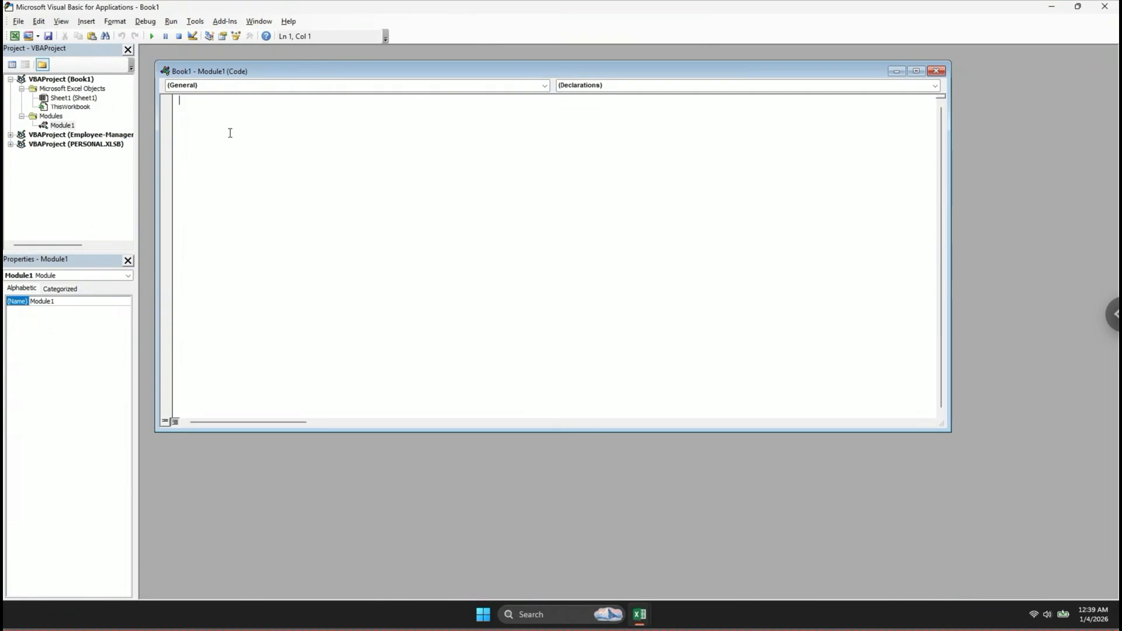
pyautogui.hotkey('ctrl', 'v')
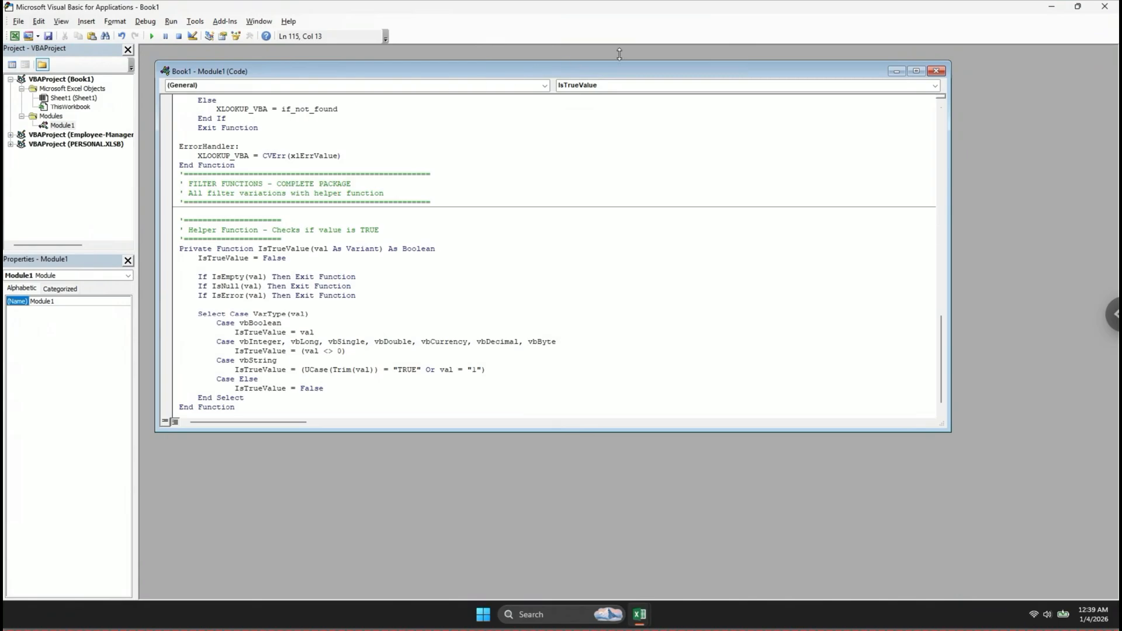
# Close the VBA editor and the Book1 workbook, choosing to save its changes.
pyautogui.click(1105, 7)
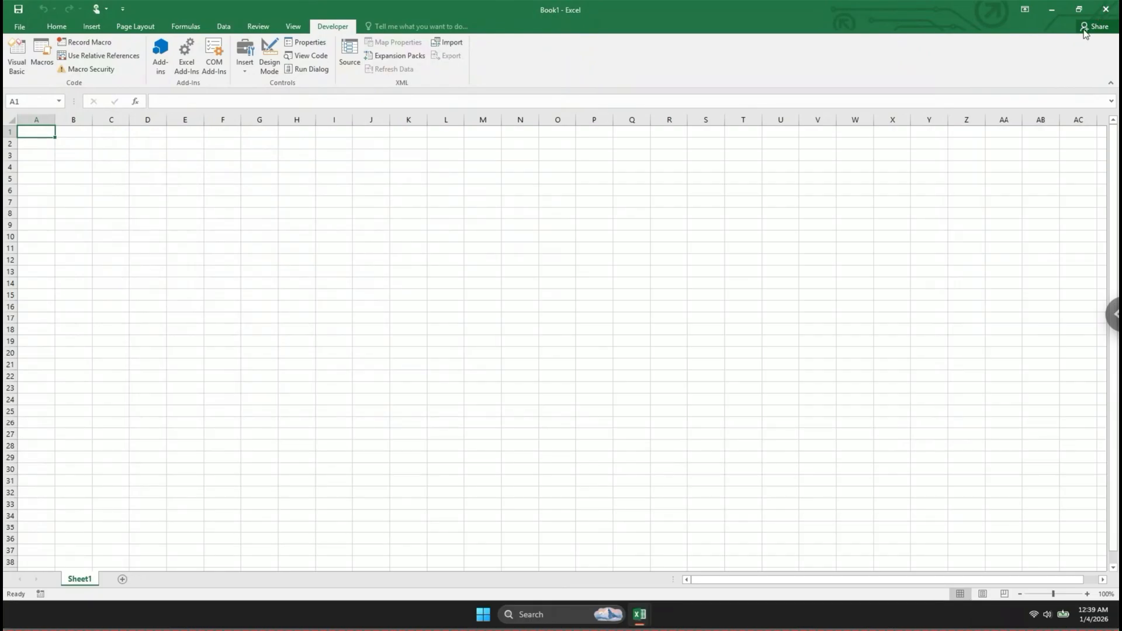
pyautogui.click(1102, 13)
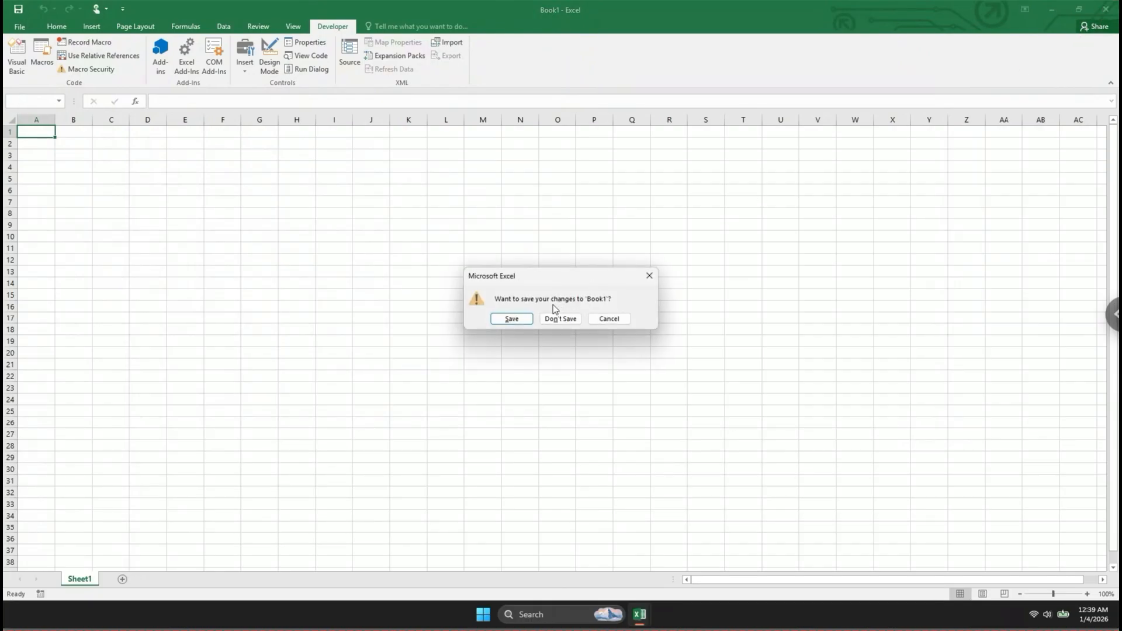
pyautogui.click(513, 320)
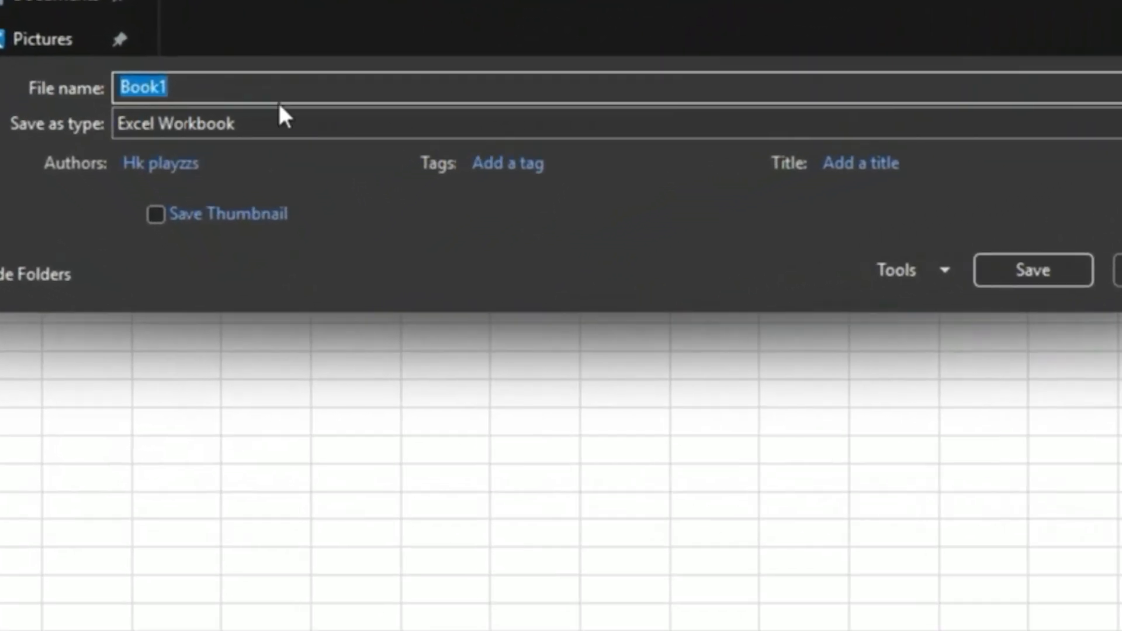
# Save Book1 in the Excel Add-In format under the file name Xlookup Function VBA.
pyautogui.click(237, 132)
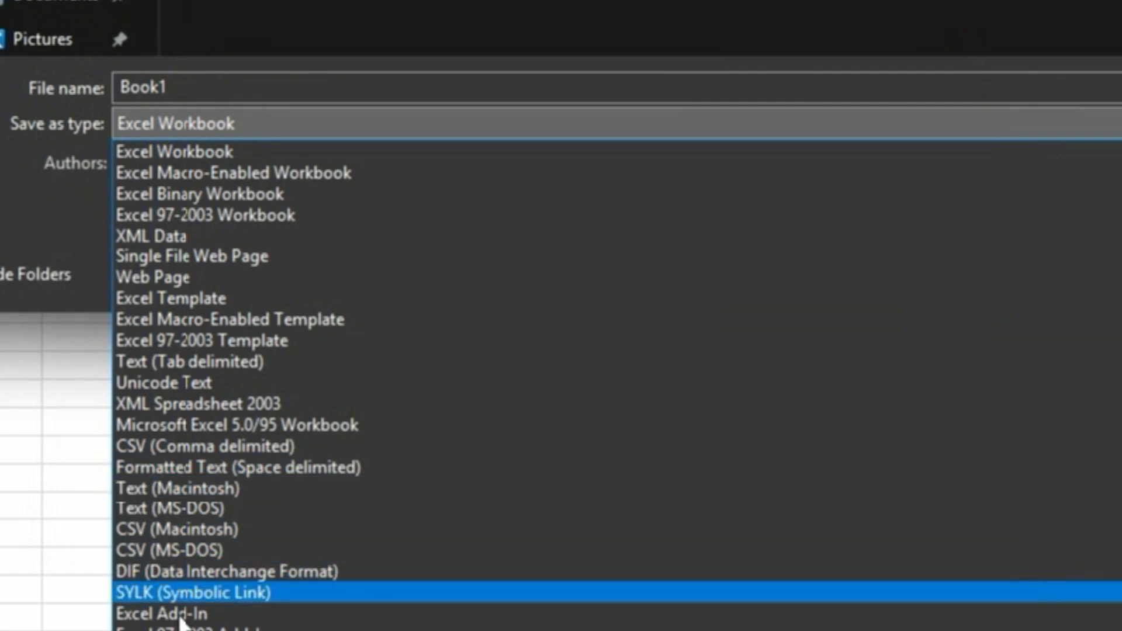
pyautogui.click(181, 613)
pyautogui.doubleClick(218, 83)
pyautogui.write('Xloo')
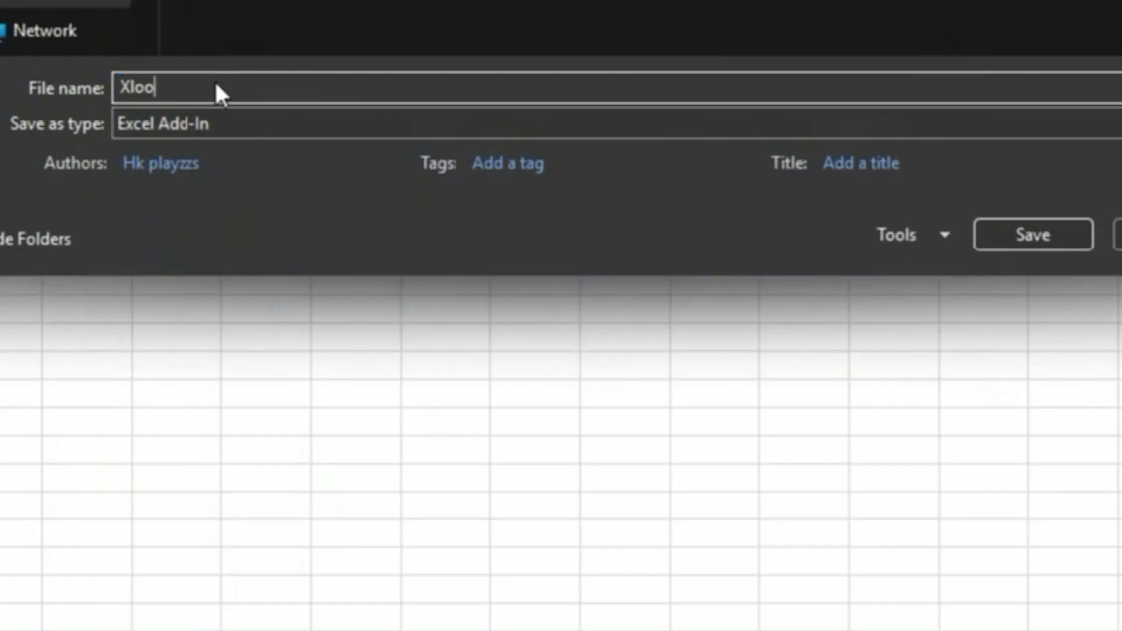
pyautogui.write('kup Functio')
pyautogui.write('n B')
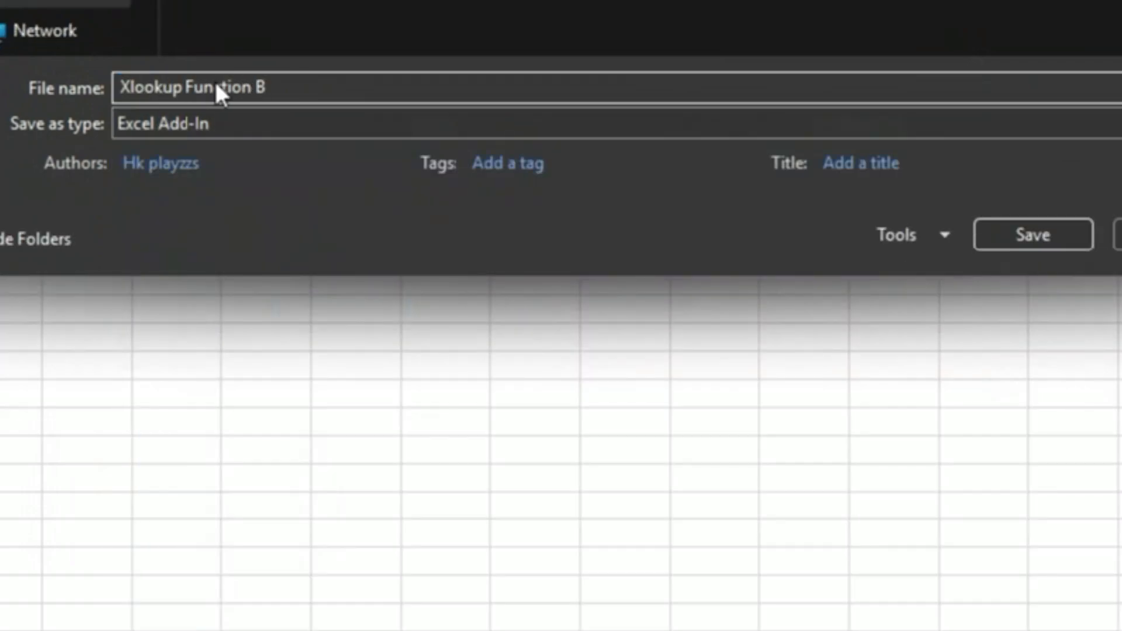
pyautogui.press('BackSpace')
pyautogui.write('VBA')
pyautogui.click(1038, 236)
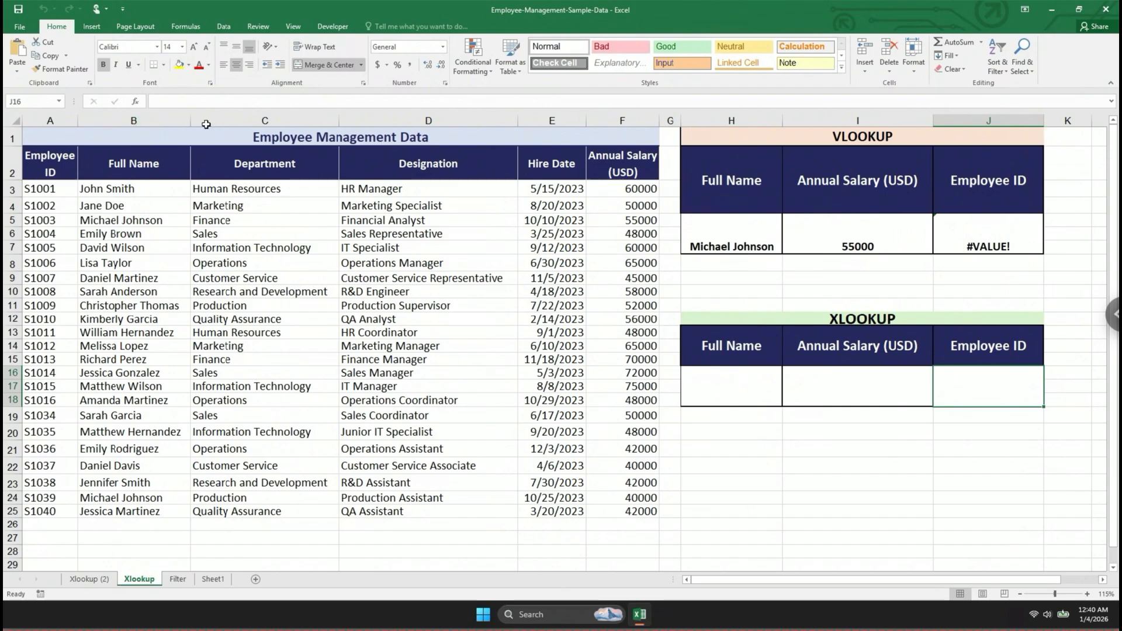
# Open the Excel Add-ins manager from the employee workbook's Excel Options.
pyautogui.click(22, 28)
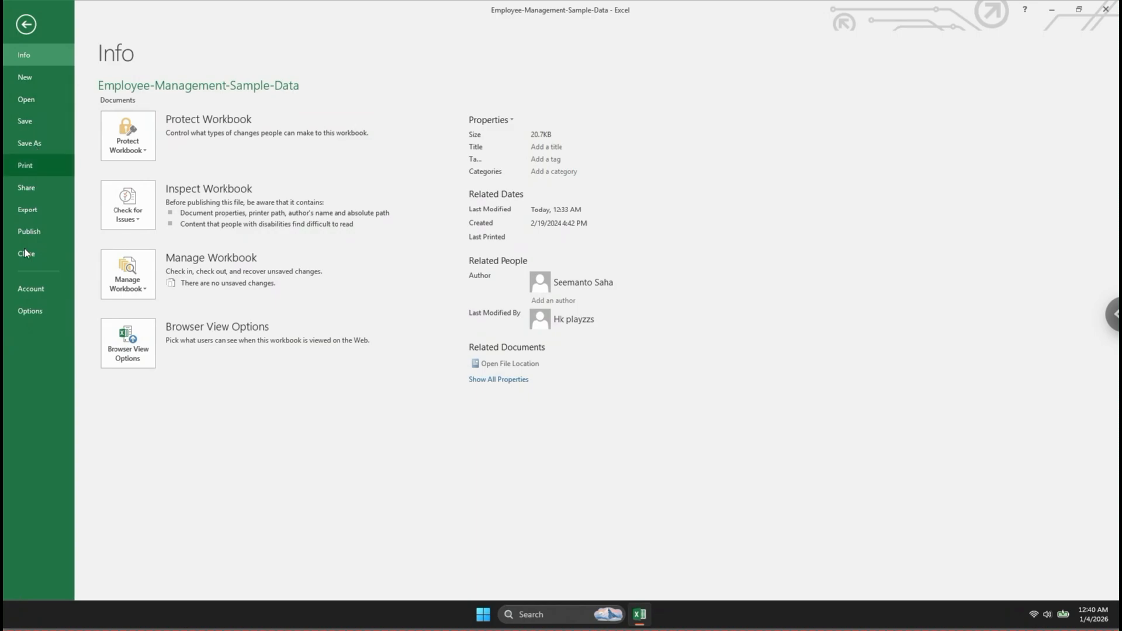
pyautogui.click(31, 315)
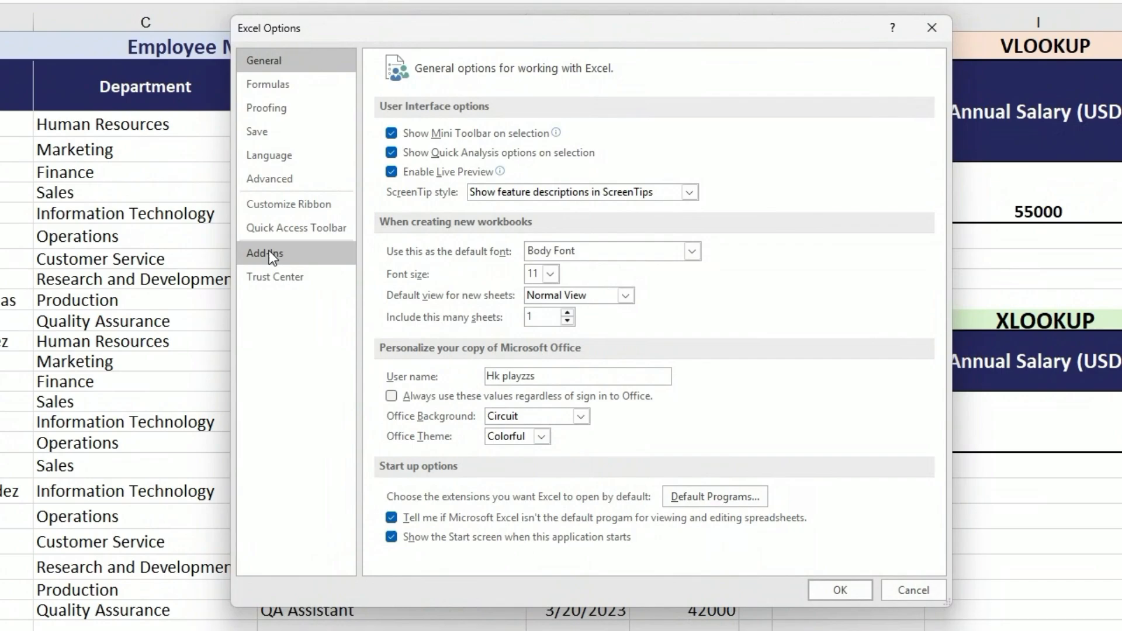
pyautogui.click(269, 252)
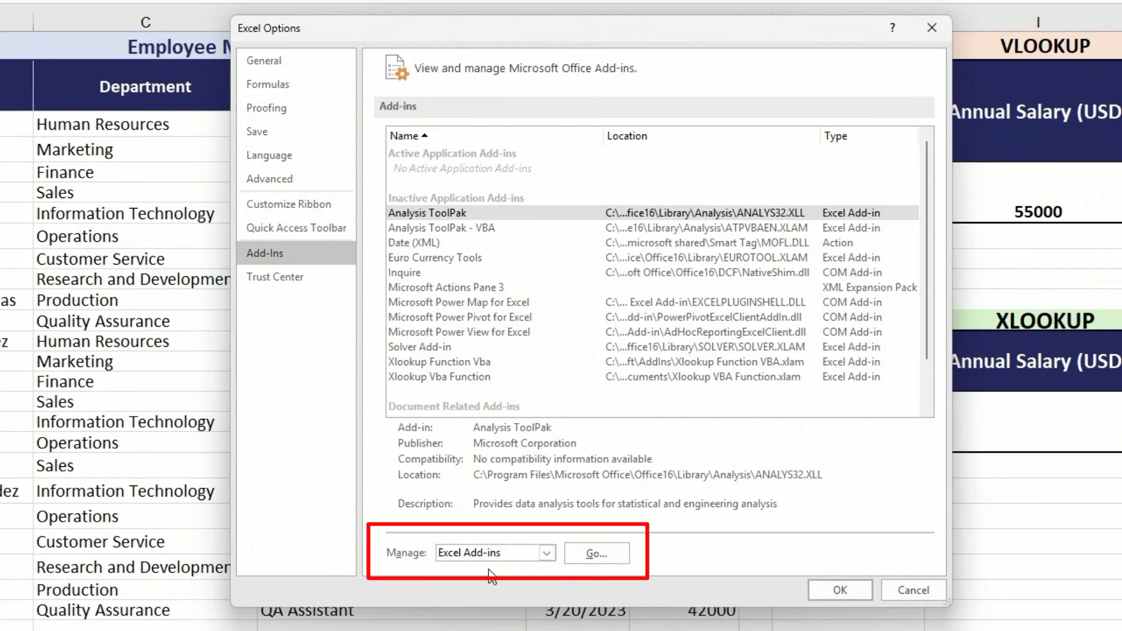
pyautogui.click(597, 553)
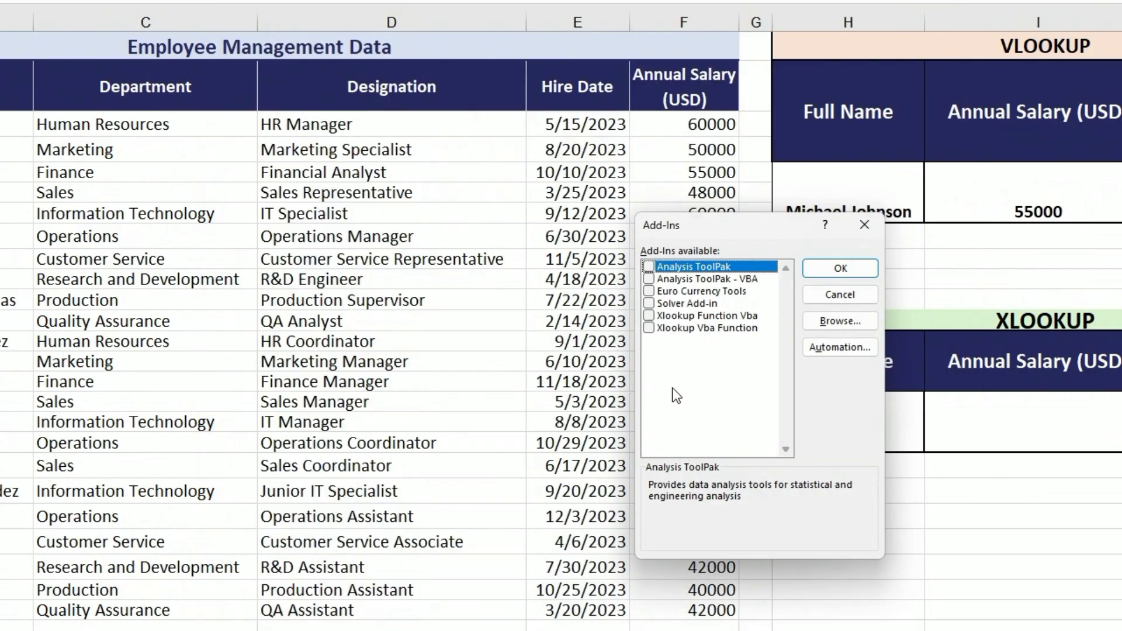
# Browse for the Xlookup Function VBA add-in file in the AddIns folder, load it and confirm it as enabled.
pyautogui.click(827, 320)
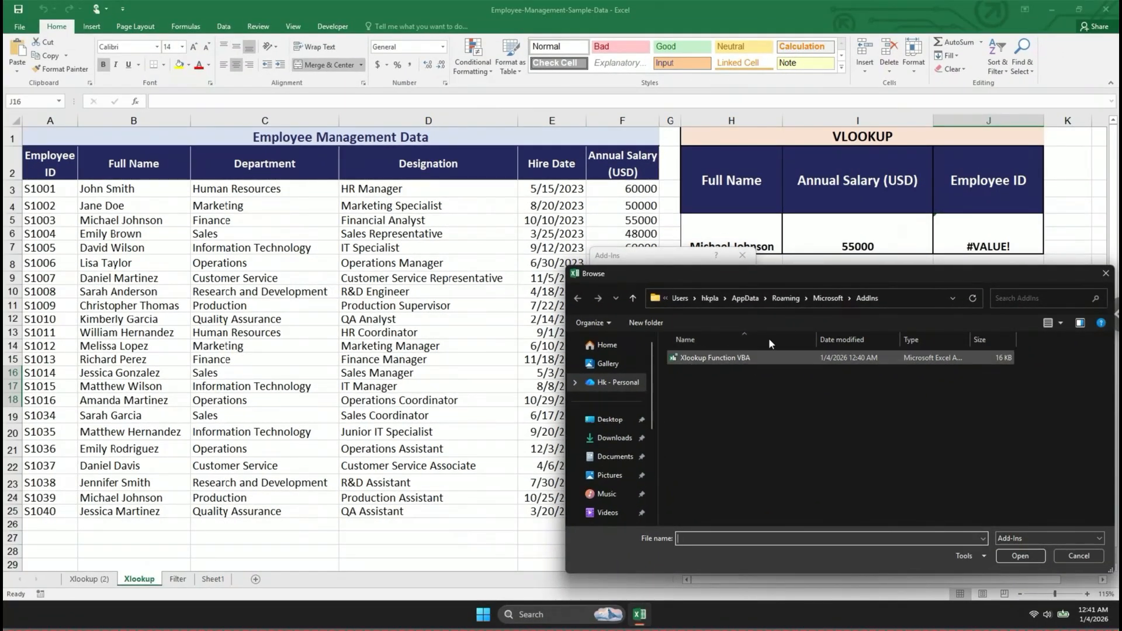
pyautogui.click(723, 359)
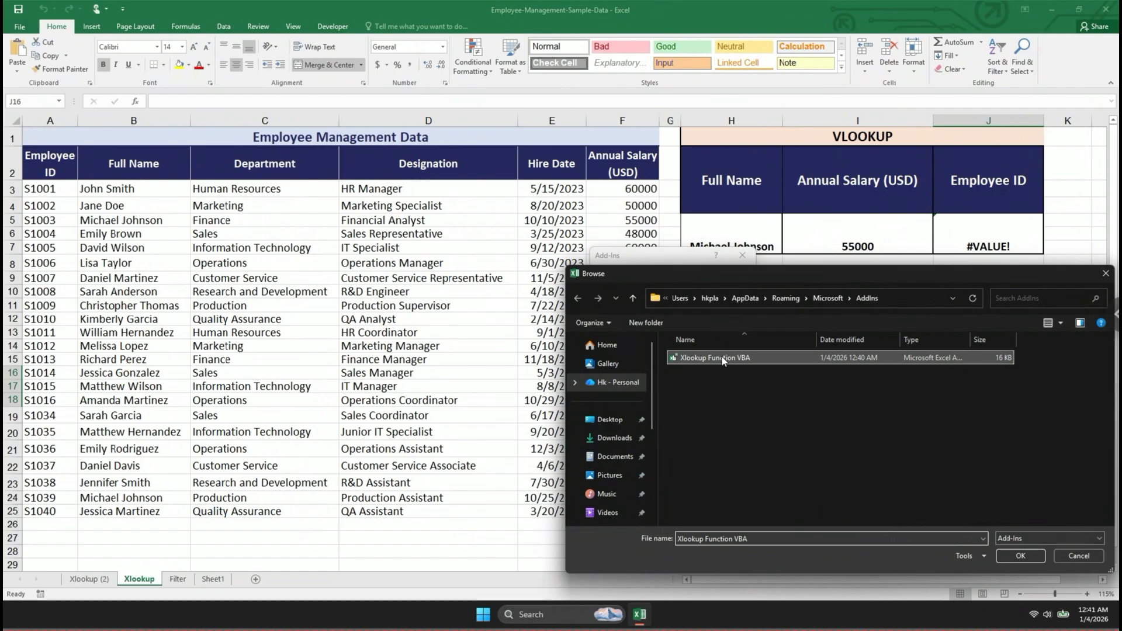
pyautogui.doubleClick(723, 359)
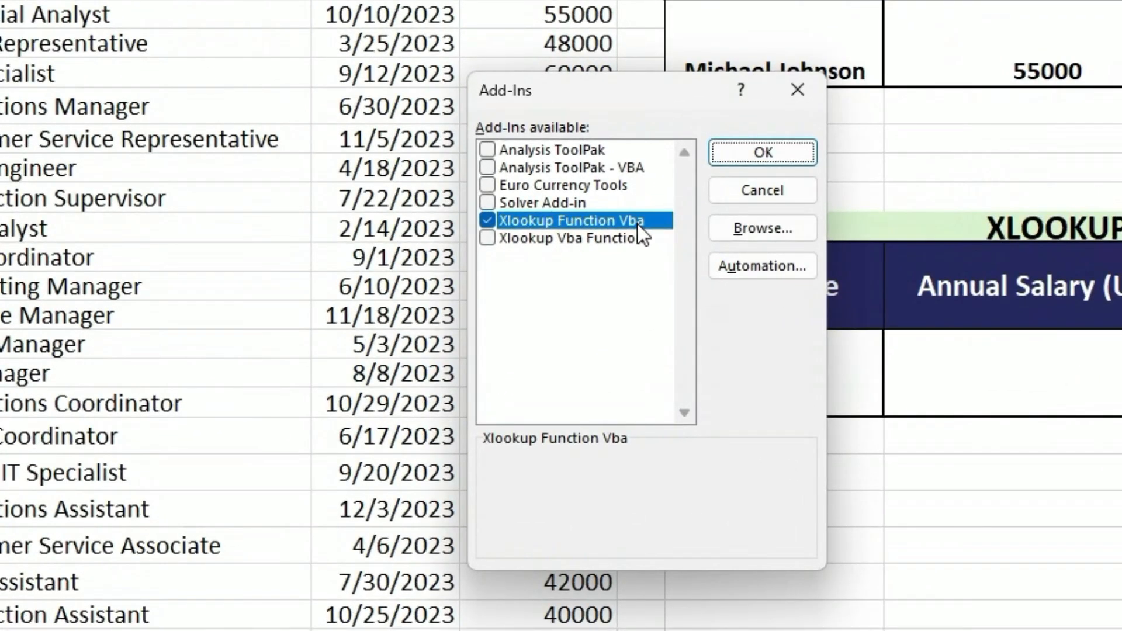
pyautogui.click(762, 152)
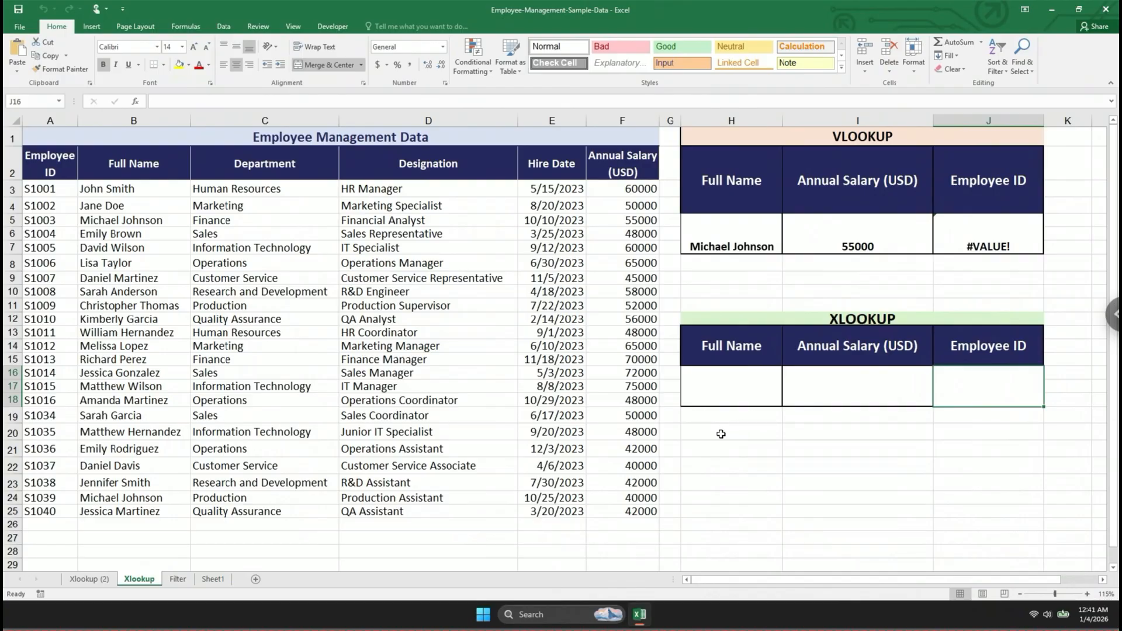
# Start an XLOOKUP_VBA formula in an empty cell below the XLOOKUP table's Full Name column.
pyautogui.click(721, 435)
pyautogui.write('=xl')
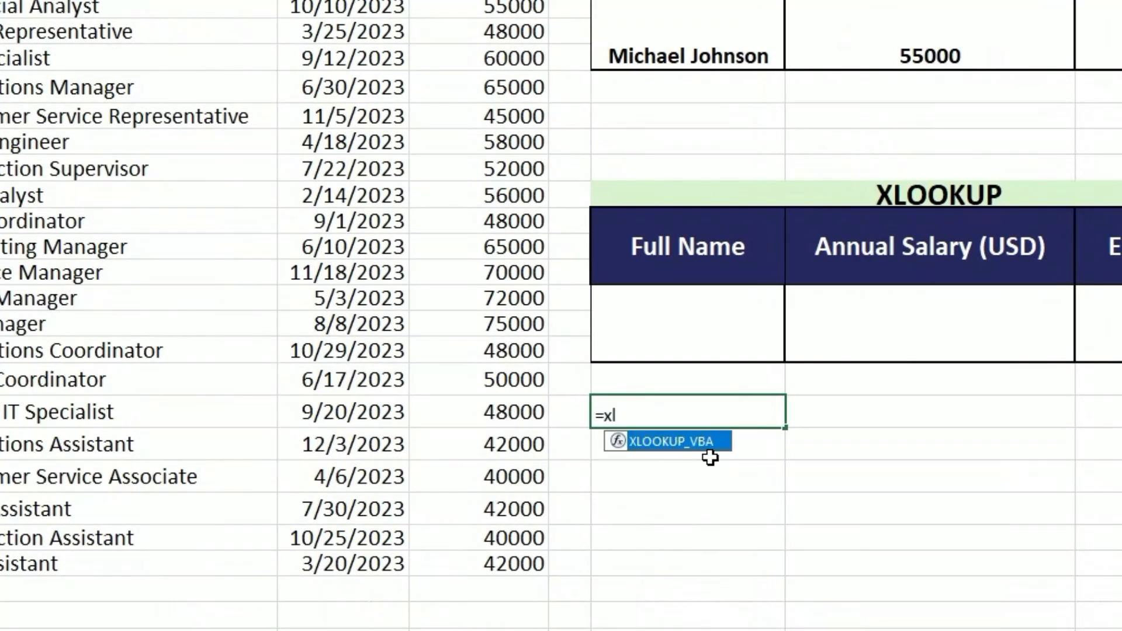
pyautogui.press('Tab')
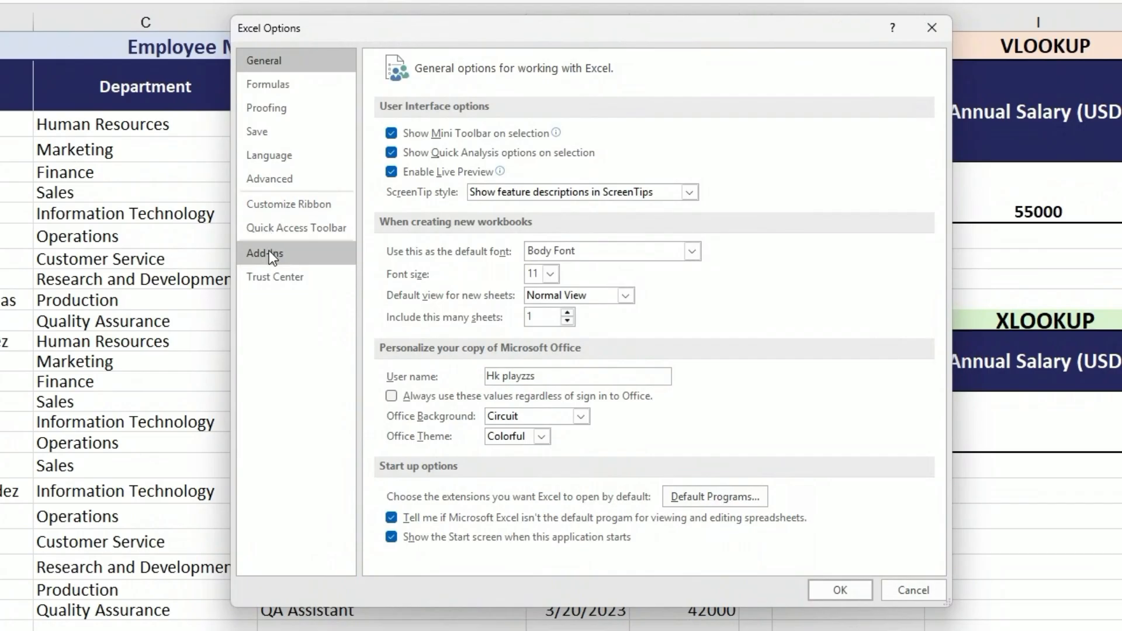
pyautogui.click(268, 252)
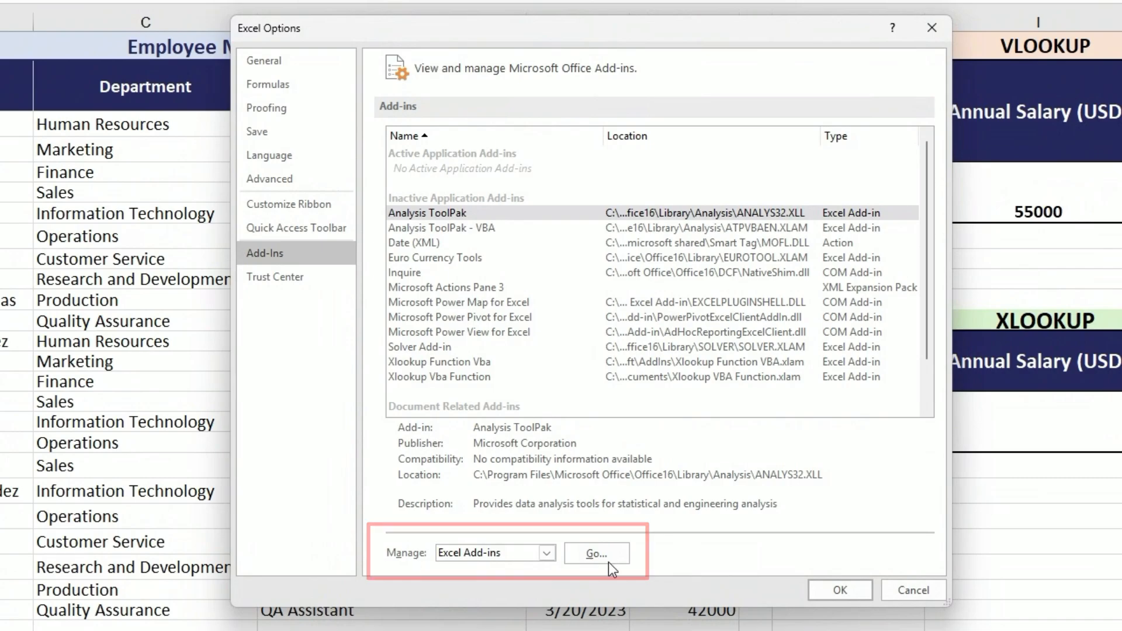
pyautogui.click(597, 553)
pyautogui.click(909, 320)
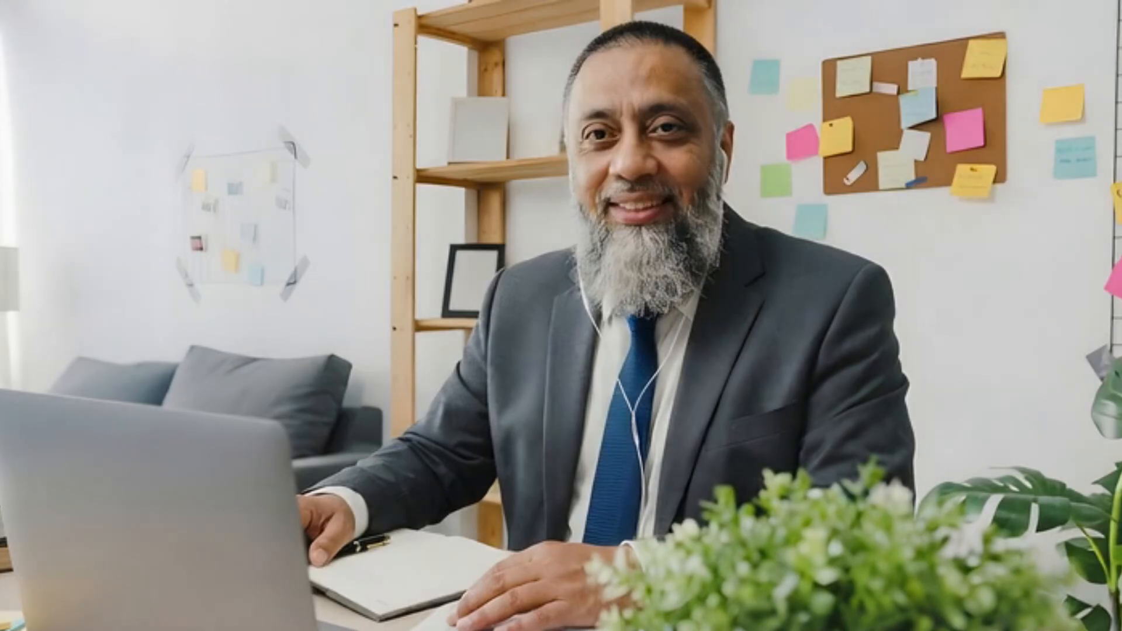